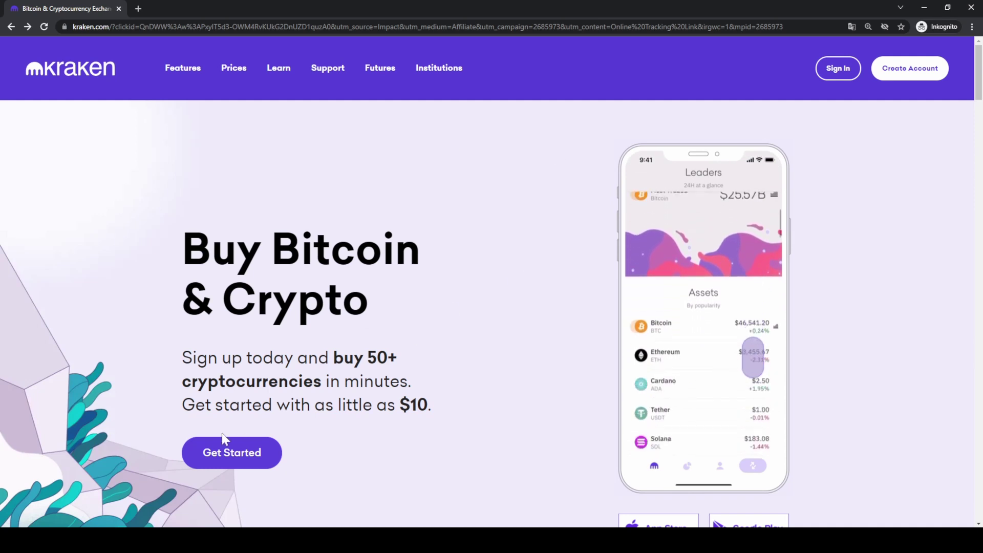
Start from the homepage's Get Started button and sign in to the overview showing 997.83 EUR.
click(215, 448)
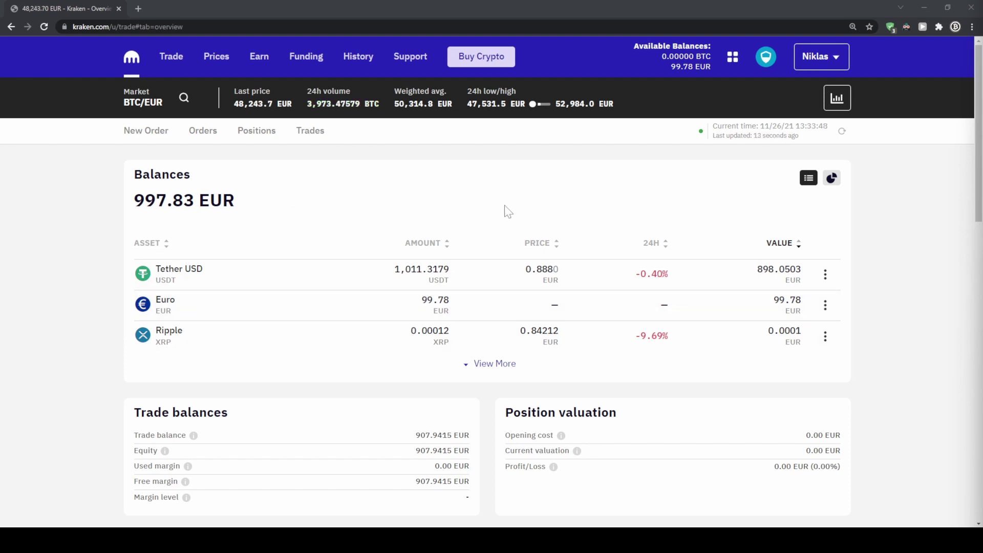
Open the account verification levels and highlight the Starter withdrawal and bank transfer limits.
click(836, 58)
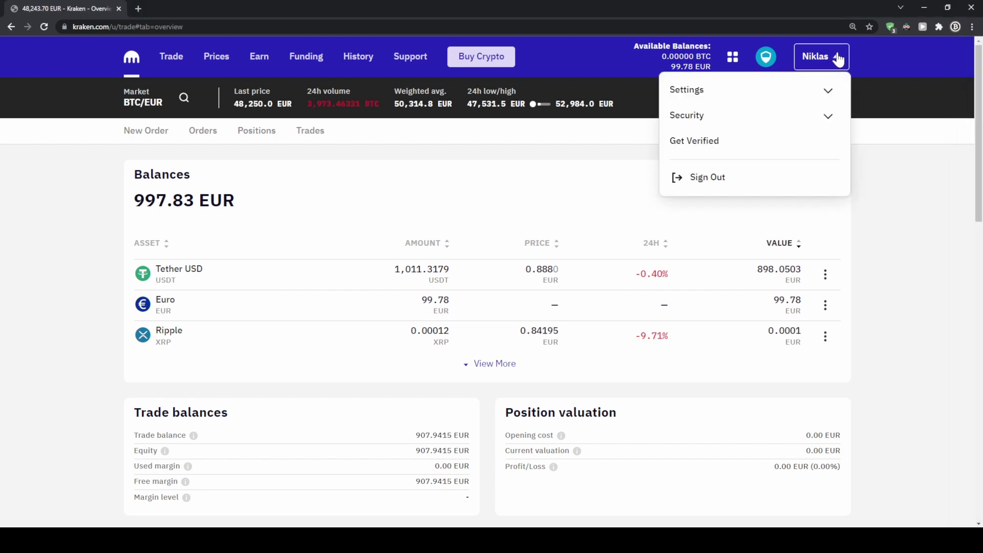
click(743, 147)
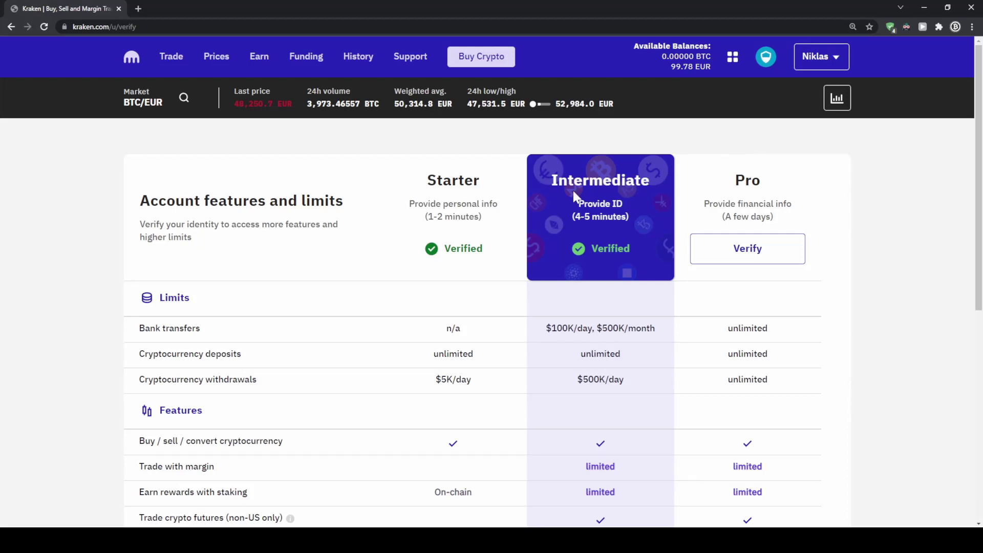
scroll(527, 210, down, 2)
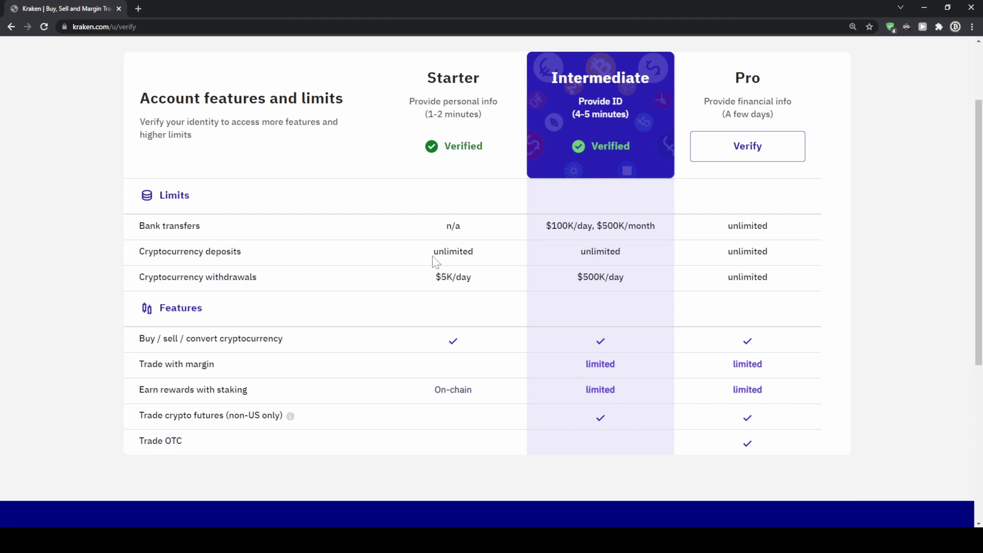
drag(433, 251, 479, 283)
click(451, 277)
click(478, 282)
drag(441, 224, 468, 226)
click(467, 226)
Highlight the Intermediate level heading, its bank transfer limits and the withdrawal limits comparison.
drag(649, 78, 623, 107)
click(603, 77)
click(588, 164)
drag(546, 226, 660, 225)
click(655, 226)
drag(435, 277, 627, 280)
click(626, 280)
click(630, 389)
scroll(542, 216, up, 2)
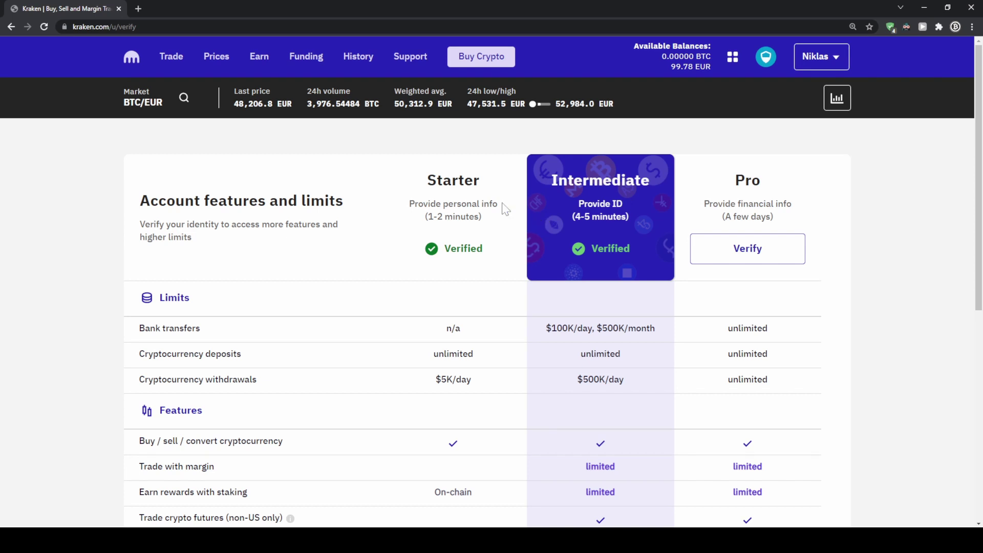
Open Funding and browse the balances, from 99.78 EUR cash down through the crypto assets.
click(319, 72)
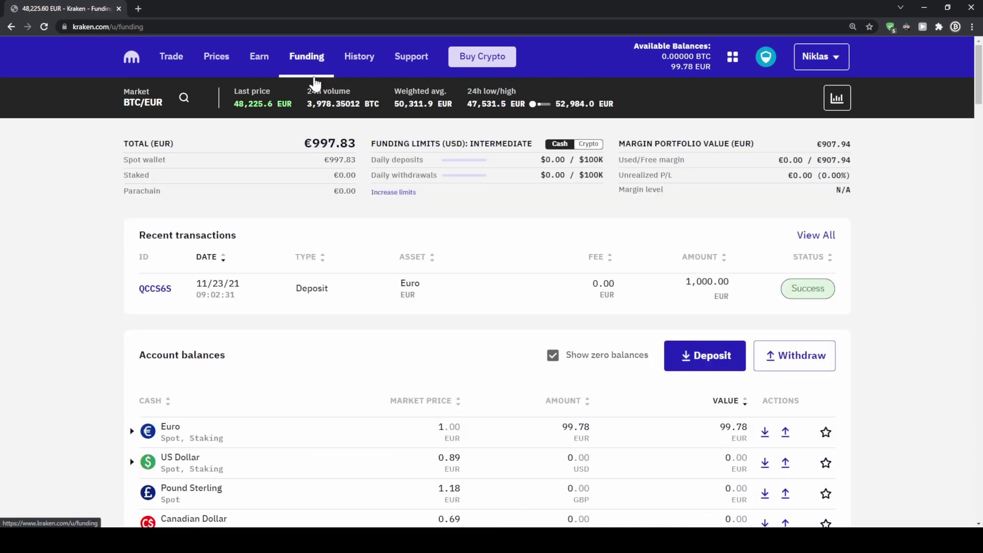
scroll(235, 364, down, 4)
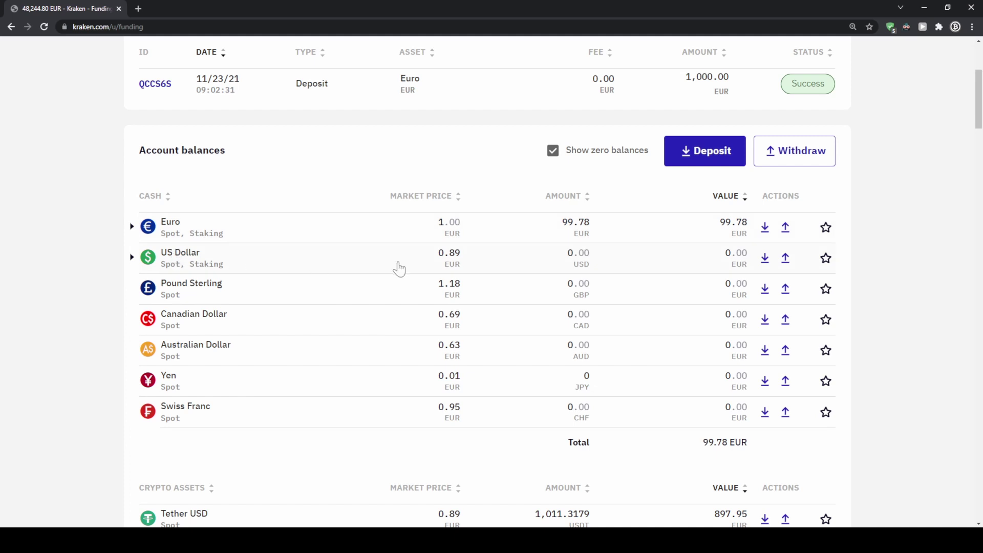
scroll(254, 241, down, 4)
scroll(248, 200, down, 2)
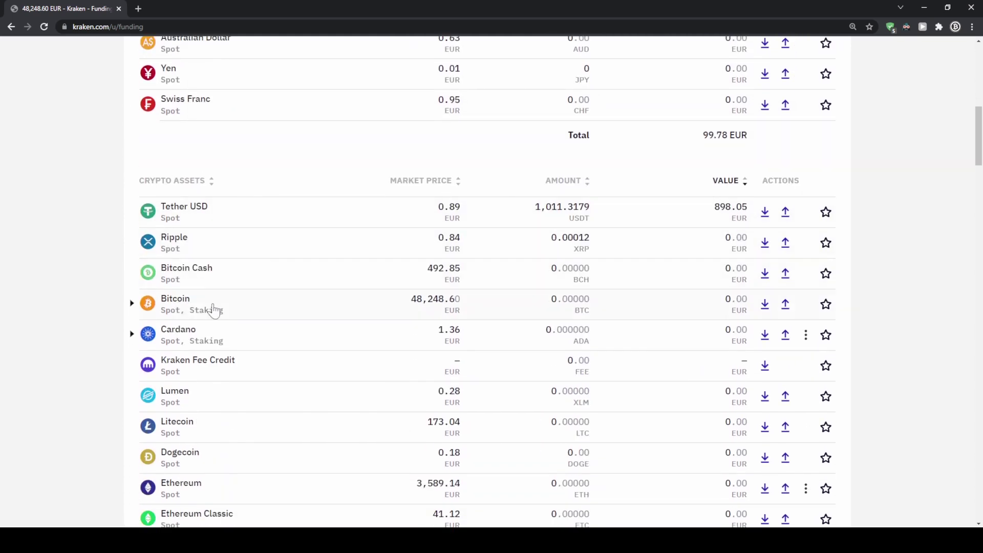
scroll(246, 268, down, 13)
scroll(321, 314, down, 20)
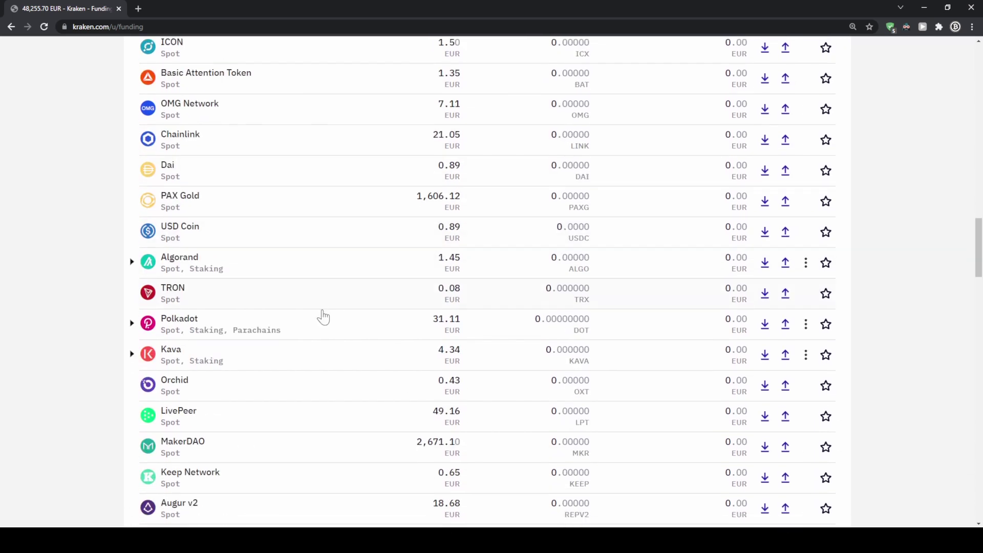
scroll(331, 367, up, 20)
scroll(419, 327, up, 11)
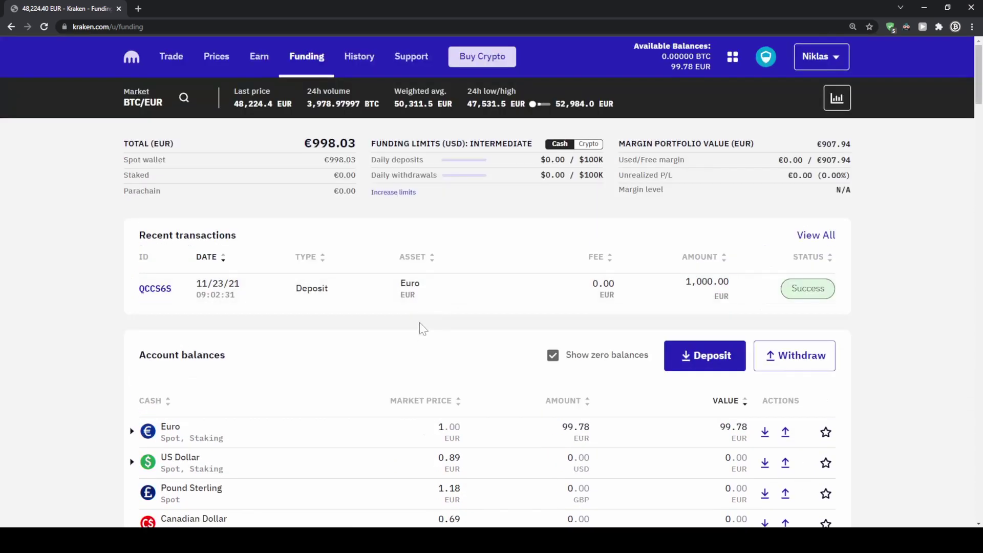
scroll(419, 327, down, 2)
scroll(390, 274, down, 2)
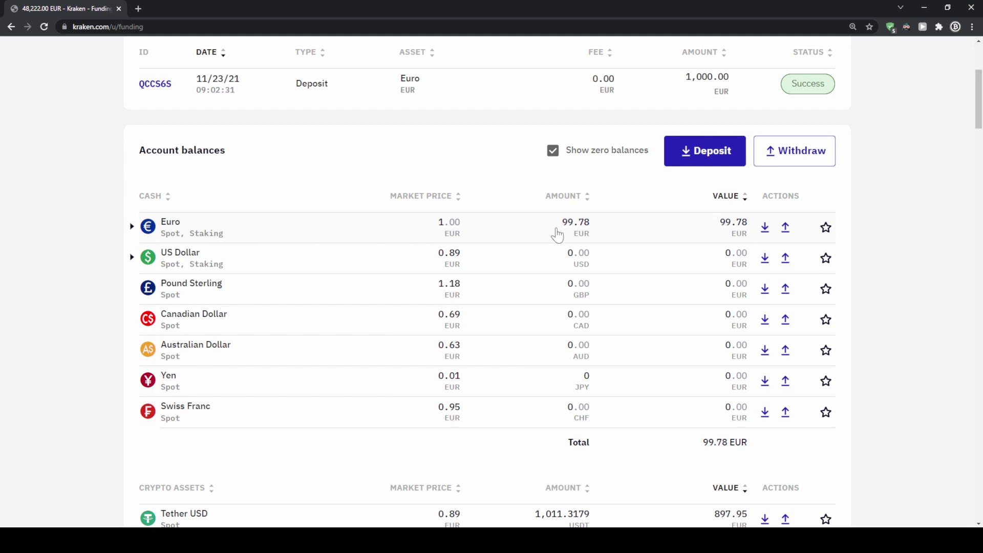
Set up a manual 500 EUR deposit using Fidor Bank AG (SEPA).
click(765, 228)
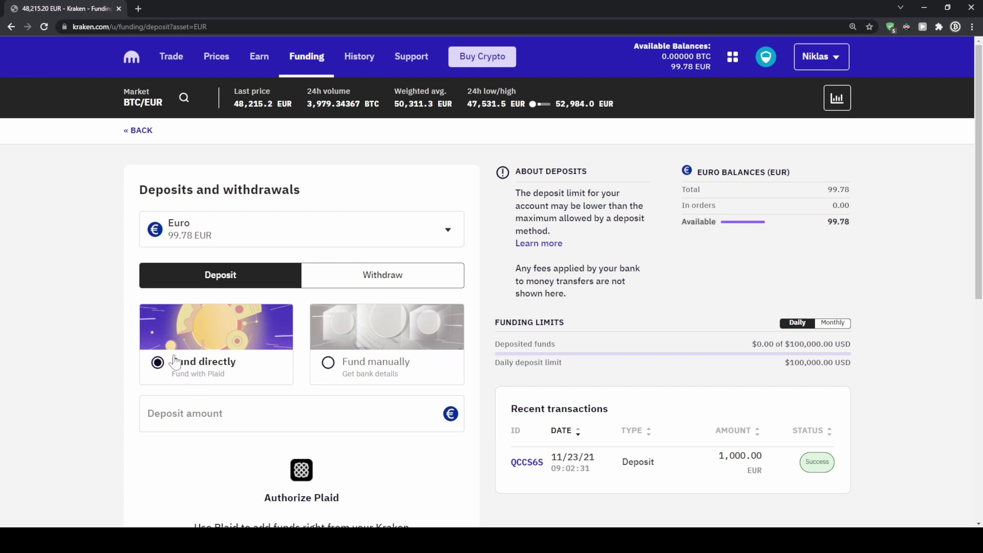
click(332, 364)
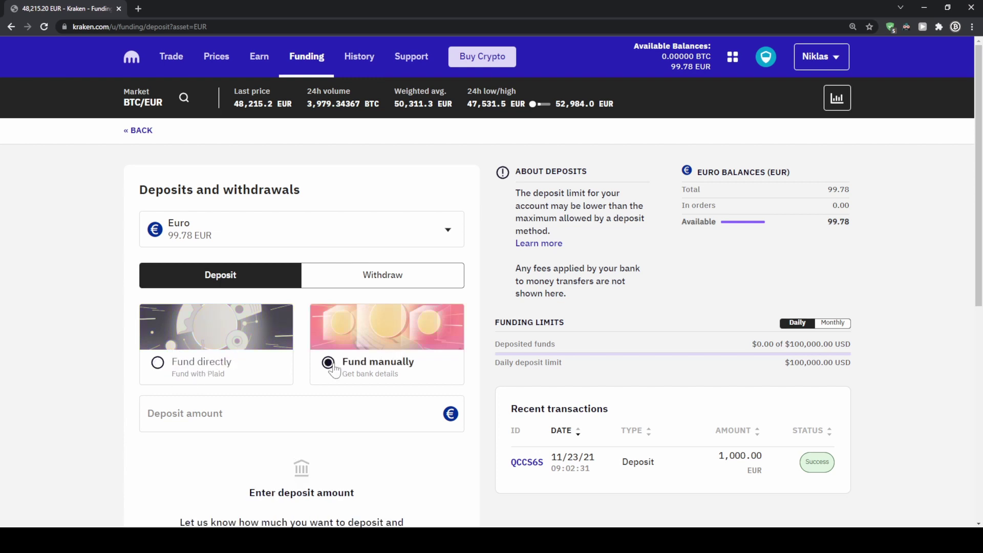
scroll(384, 375, down, 2)
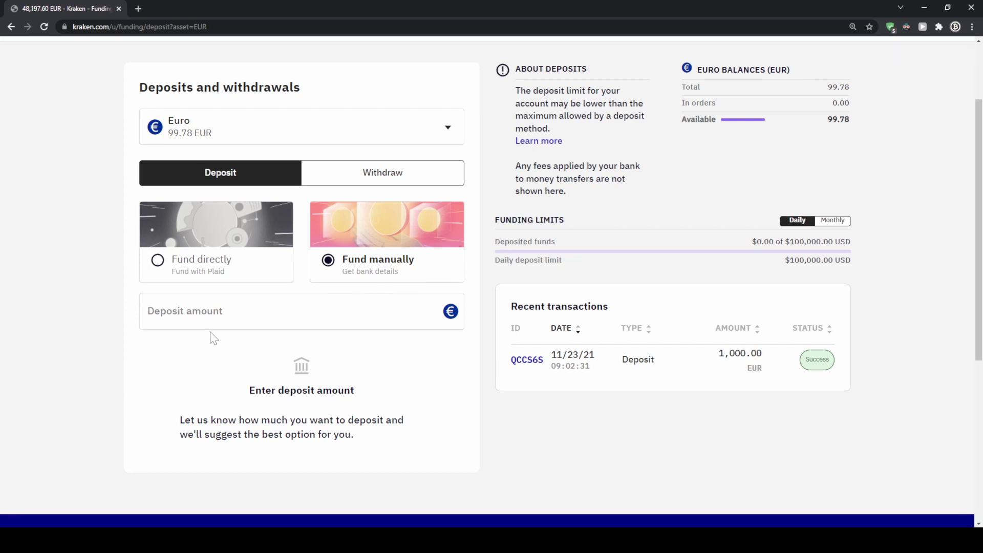
click(178, 319)
text(500)
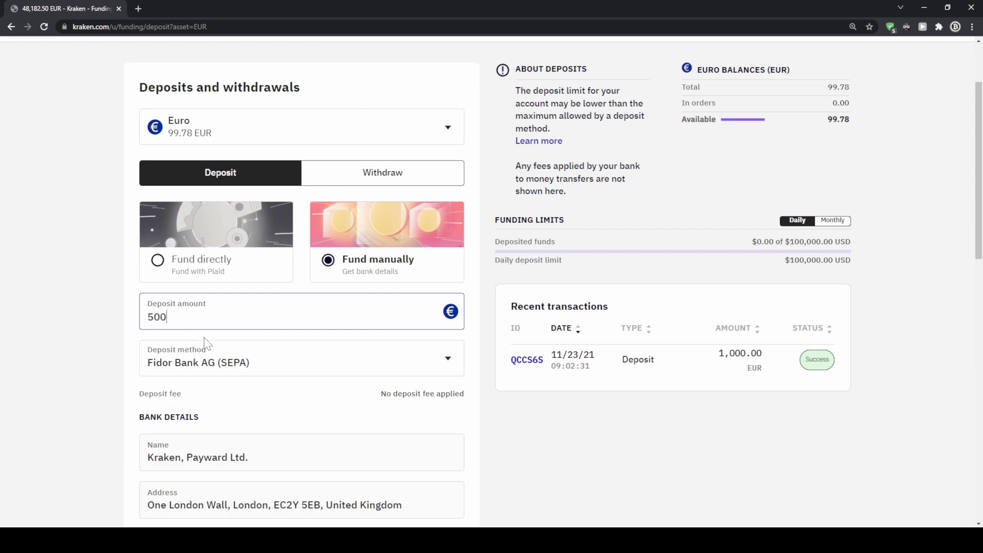
click(88, 291)
scroll(88, 290, down, 2)
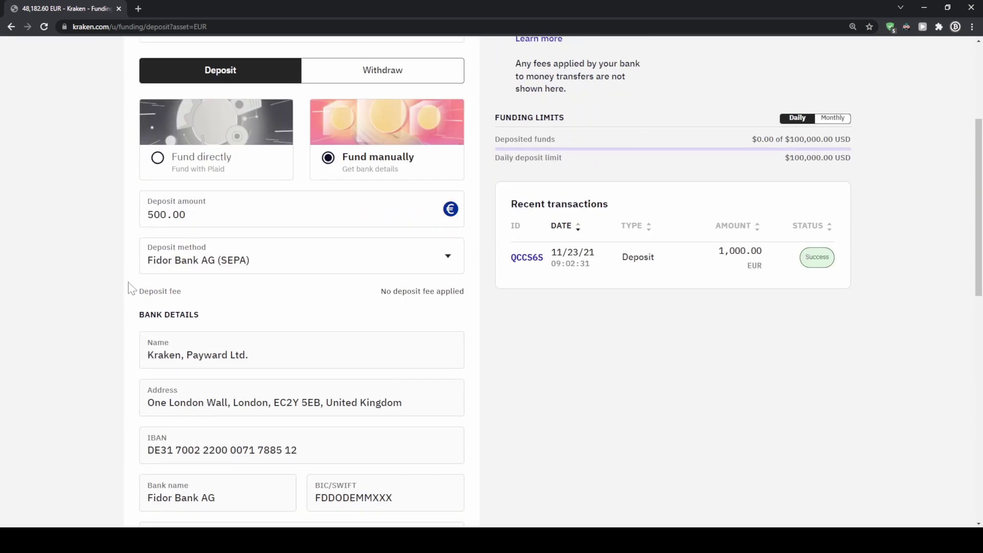
click(227, 254)
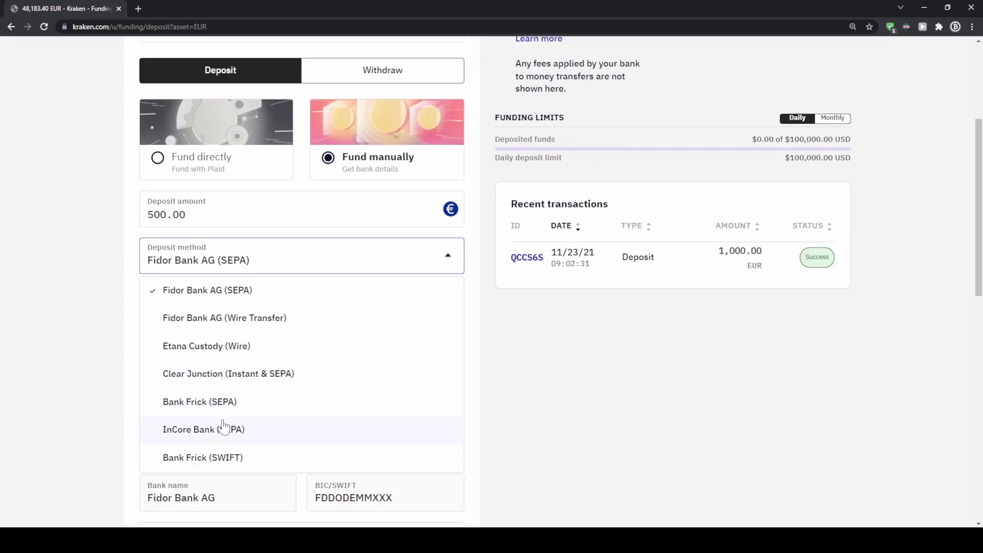
click(217, 289)
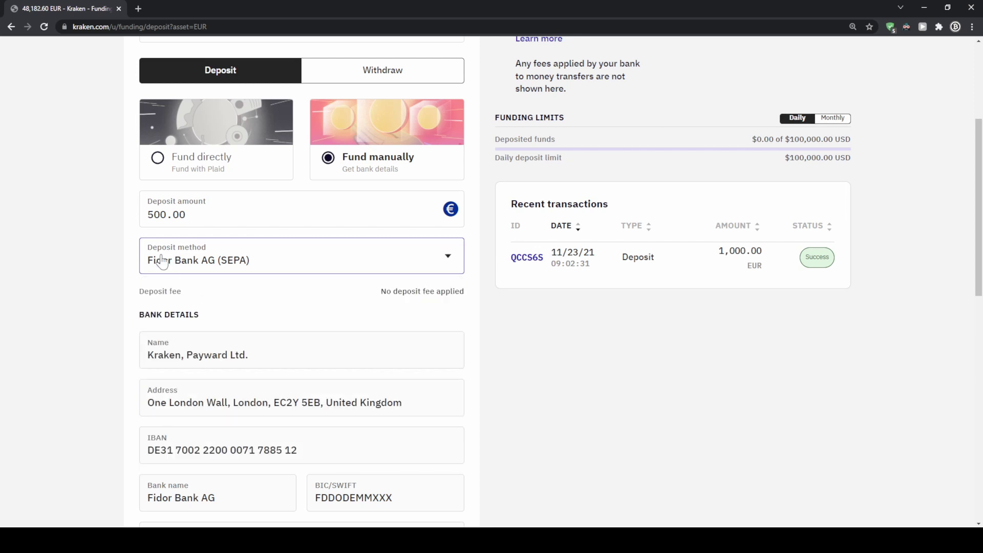
Copy the recipient name and IBAN from the displayed bank transfer details.
scroll(80, 193, down, 2)
scroll(81, 193, down, 2)
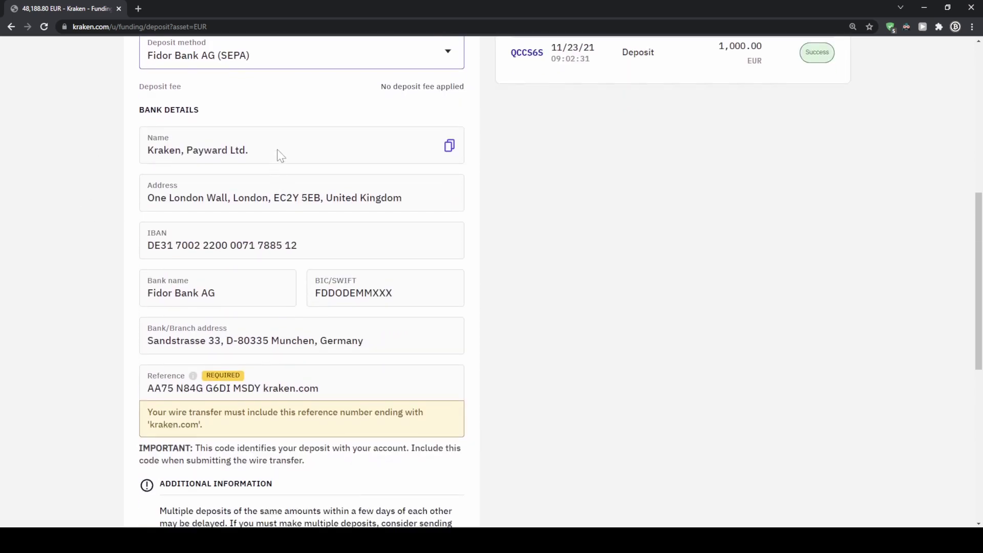
click(449, 147)
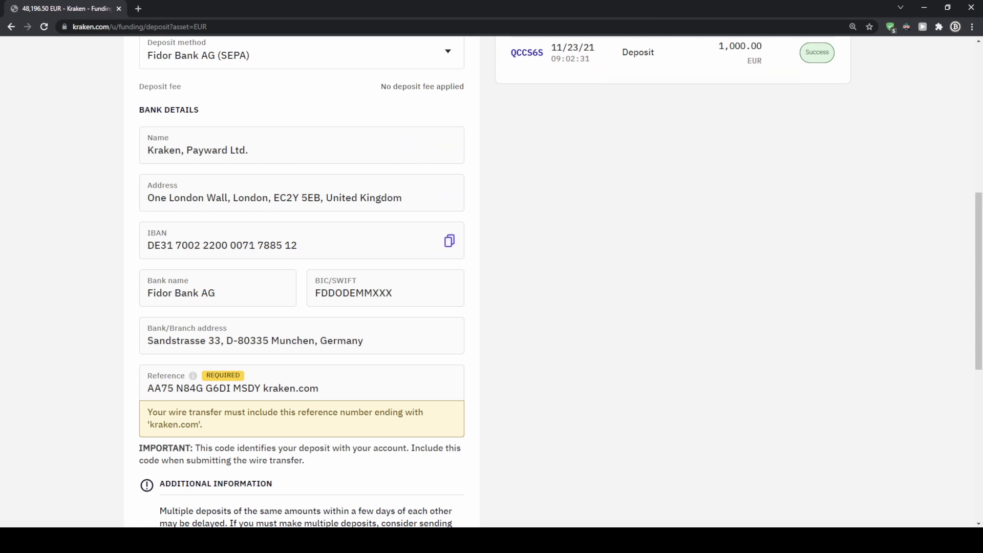
click(447, 242)
scroll(489, 423, up, 5)
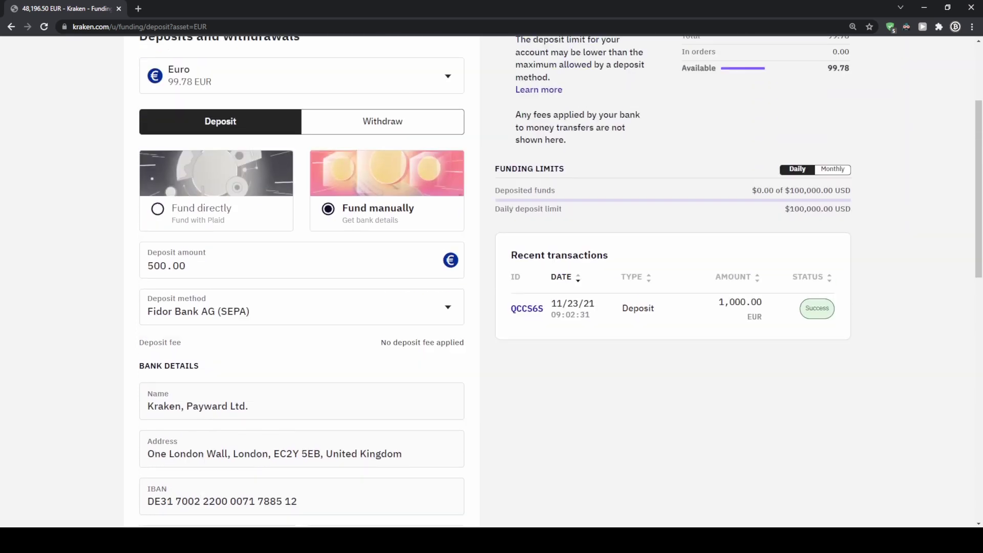
scroll(512, 444, up, 3)
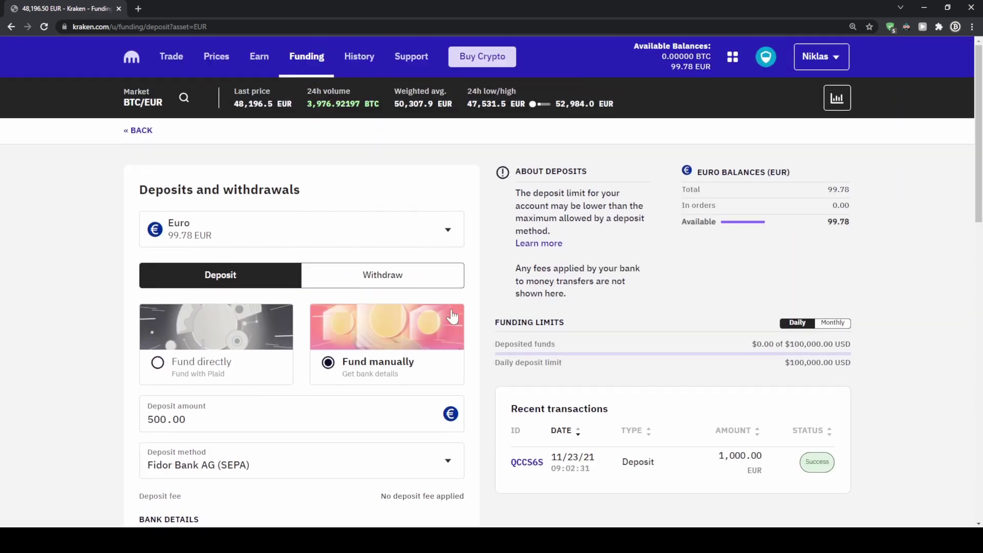
Switch the deposit to US Dollar, amount 500, via Signature Bank (SWIFT).
click(229, 229)
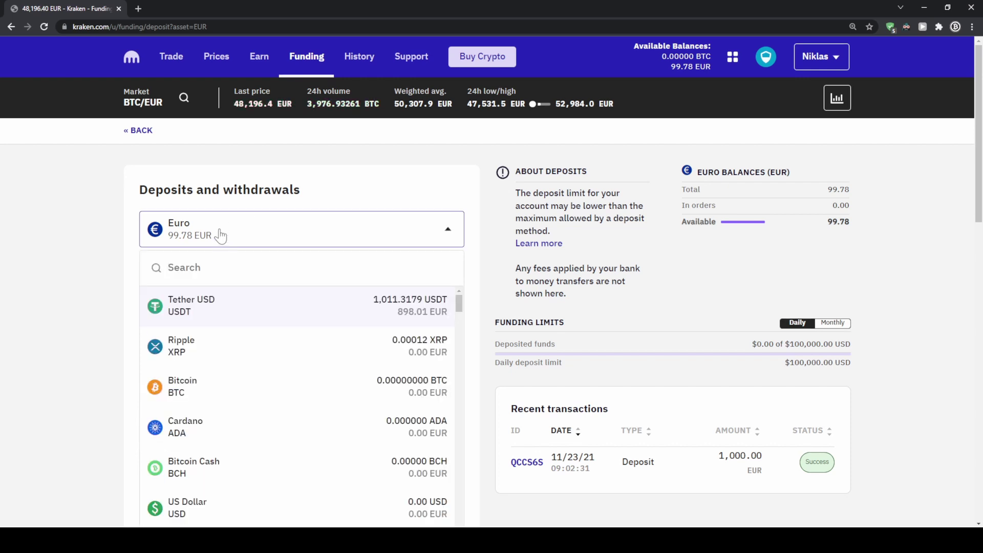
text(usd)
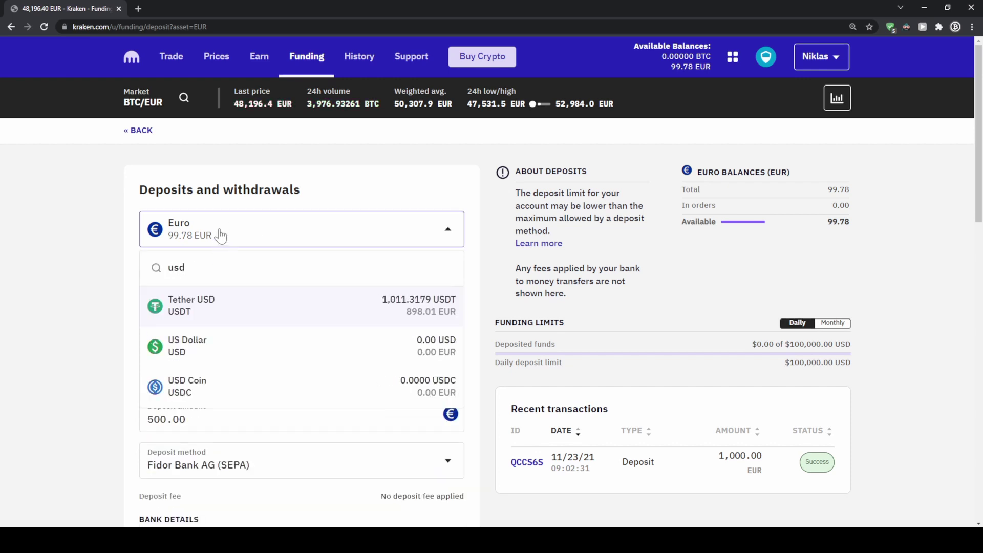
click(197, 341)
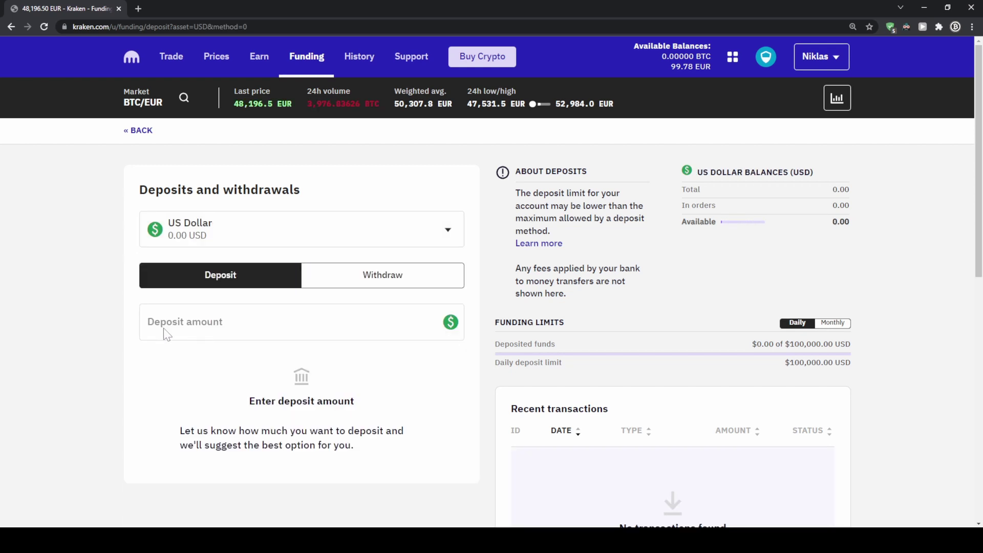
click(190, 324)
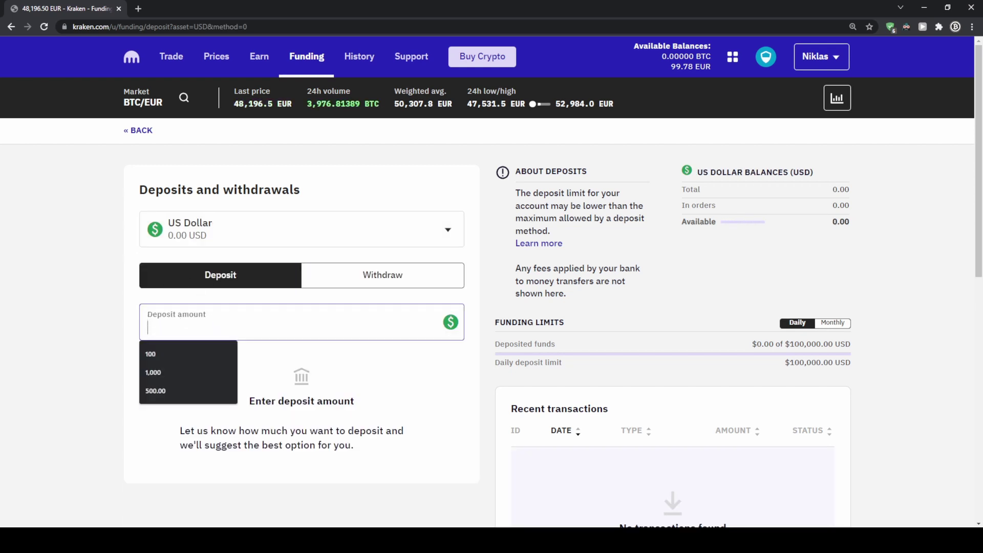
text(500)
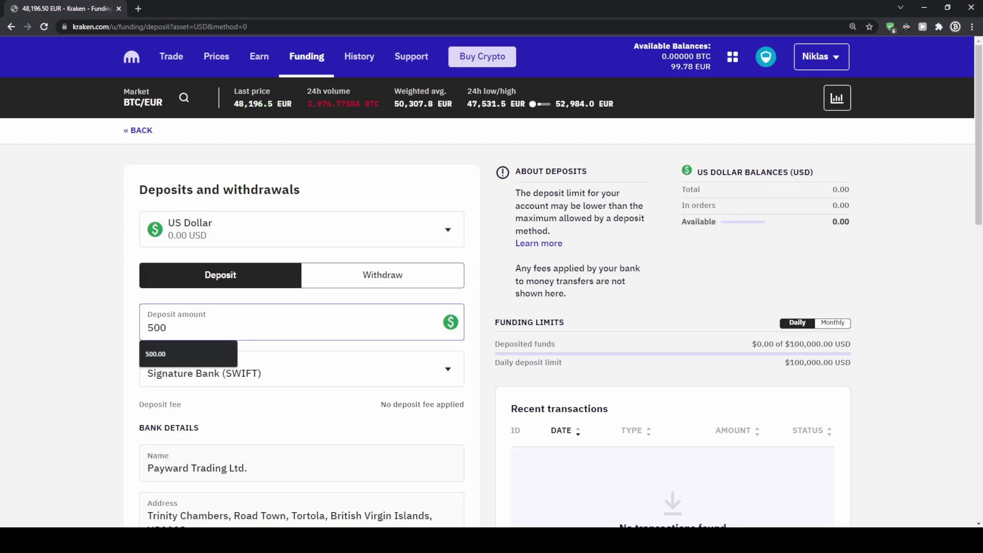
click(91, 315)
click(197, 381)
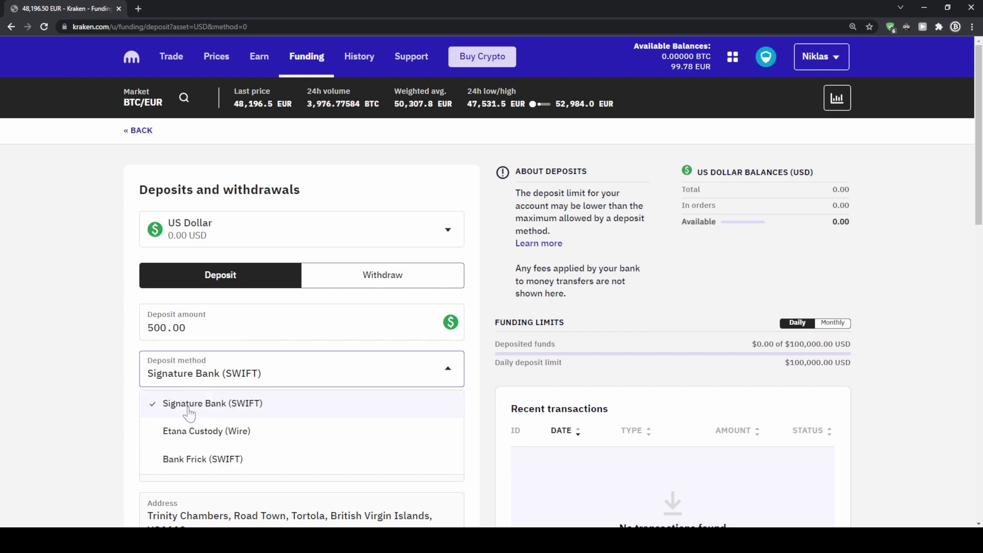
click(220, 406)
Copy the recipient name and bank account number from the SWIFT bank details.
scroll(129, 297, down, 3)
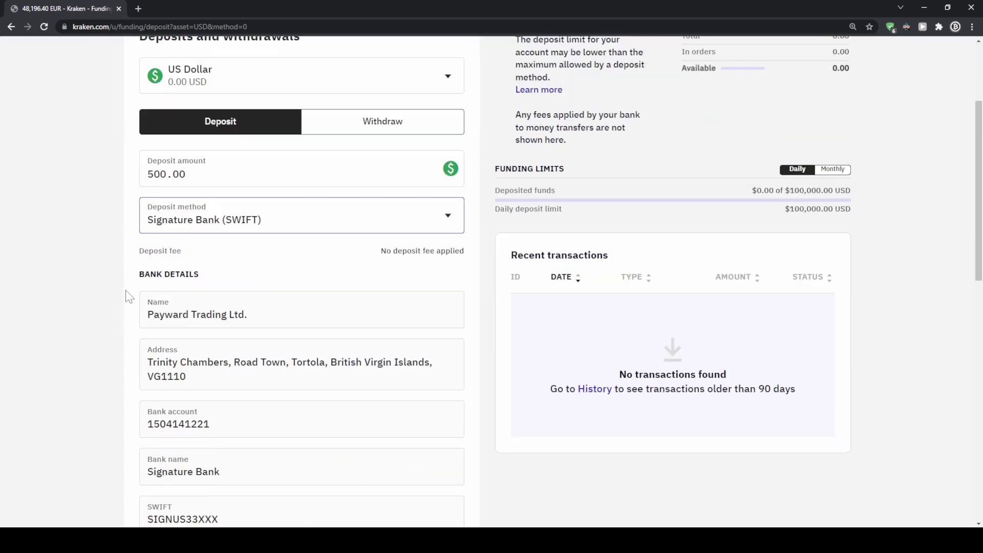
scroll(129, 297, down, 1)
click(449, 259)
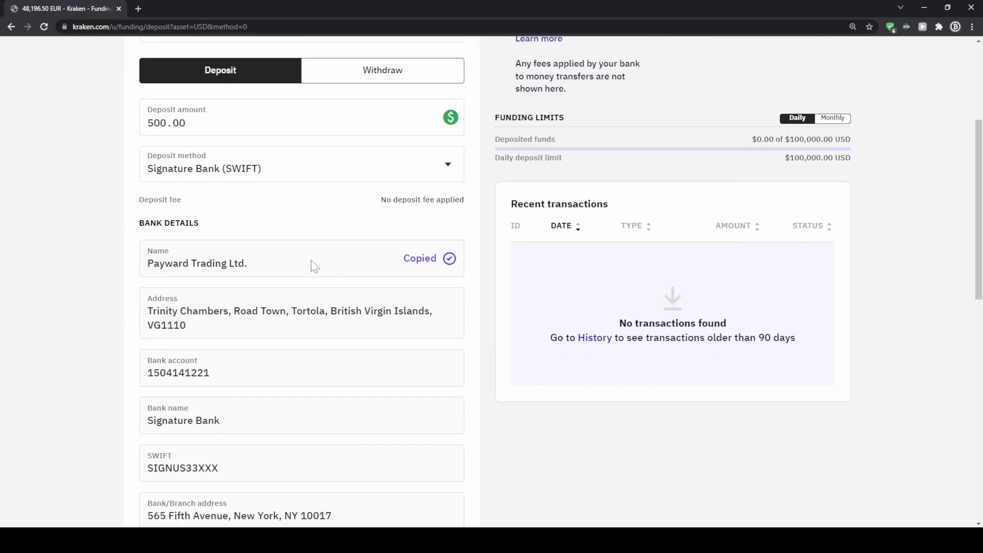
scroll(309, 265, down, 1)
click(449, 317)
scroll(300, 312, down, 3)
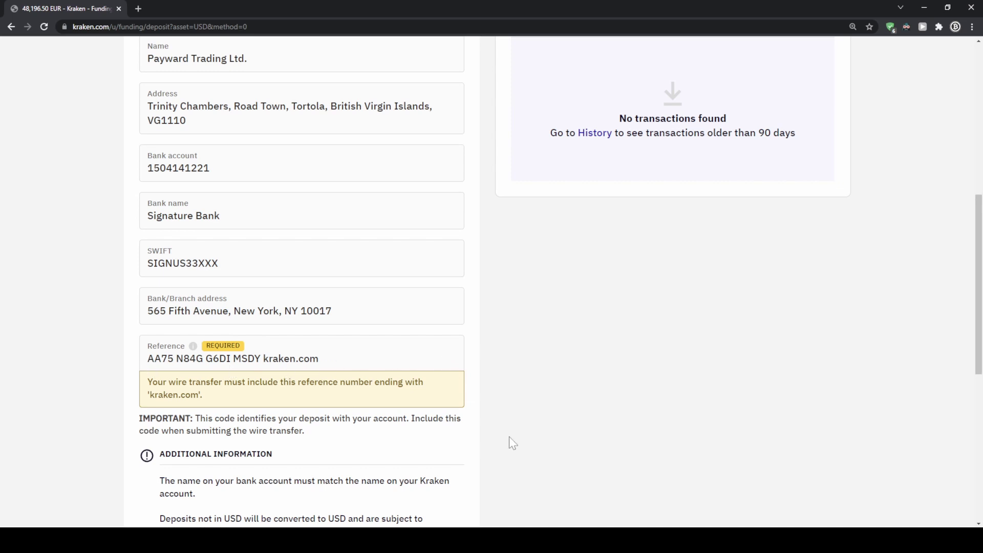
scroll(503, 444, up, 8)
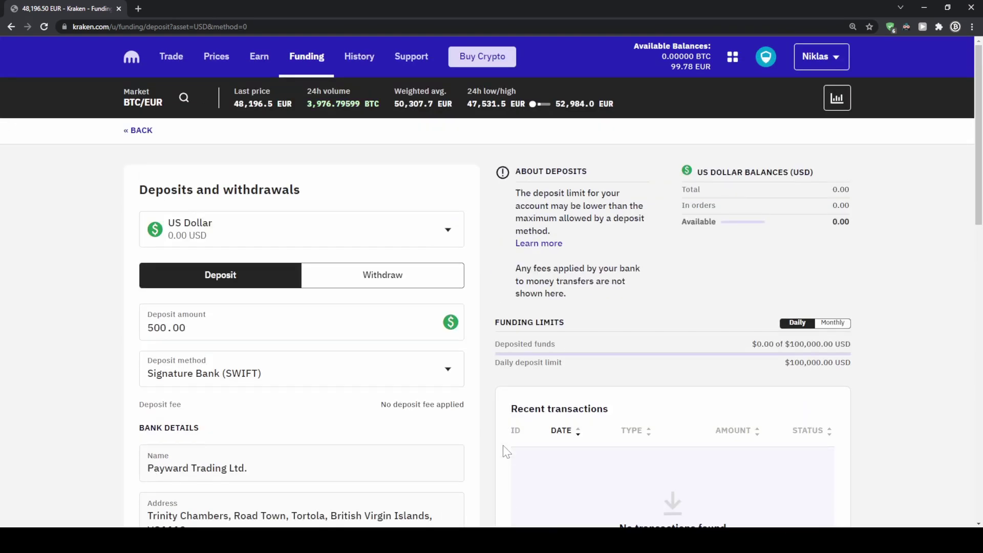
Open Bitcoin's deposit details from Funding and copy its deposit address.
click(309, 76)
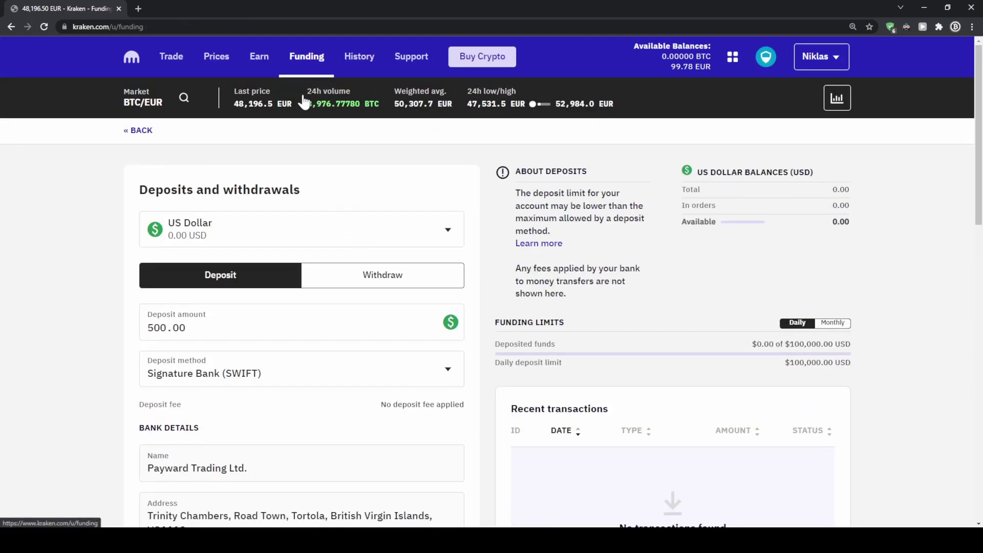
scroll(301, 235, down, 3)
scroll(301, 235, down, 8)
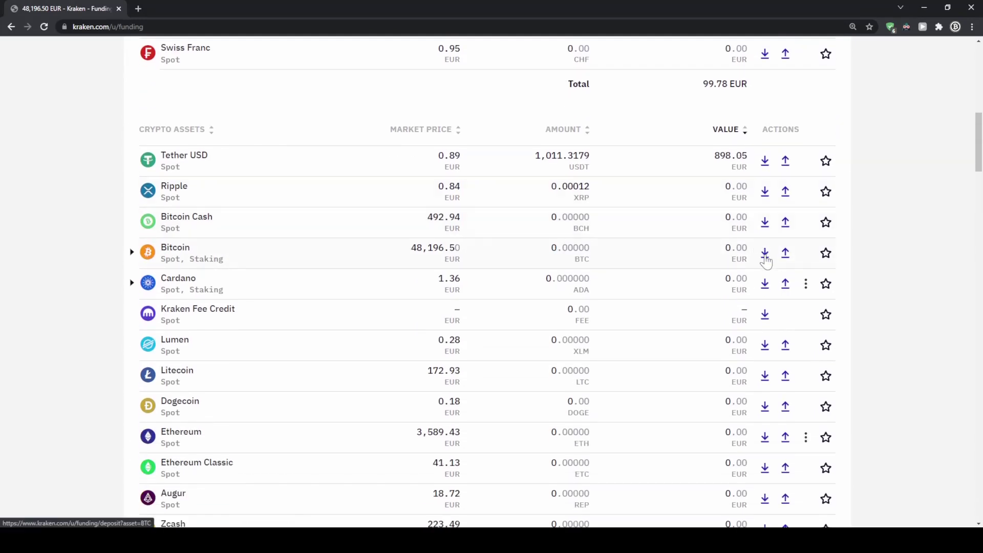
click(765, 256)
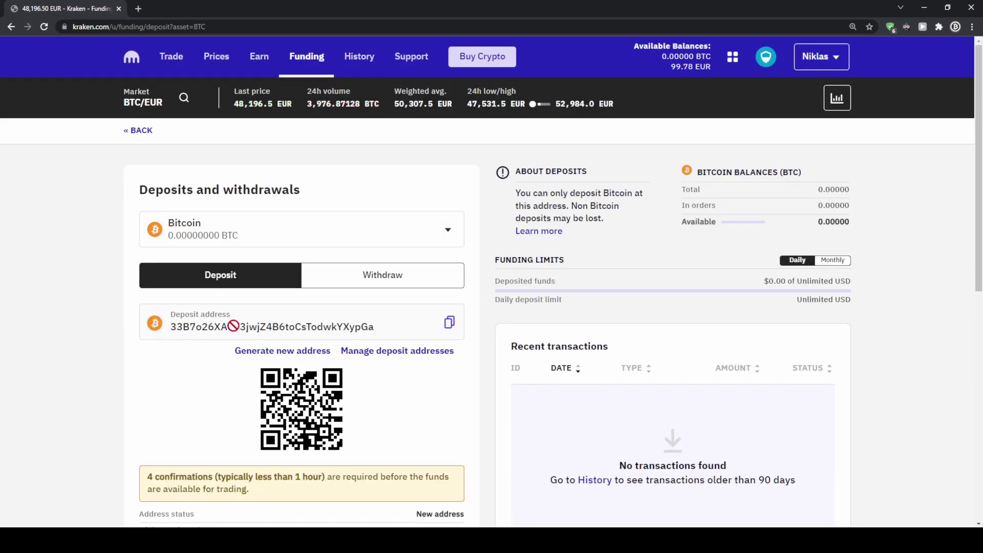
click(448, 324)
scroll(197, 407, down, 1)
scroll(198, 407, down, 1)
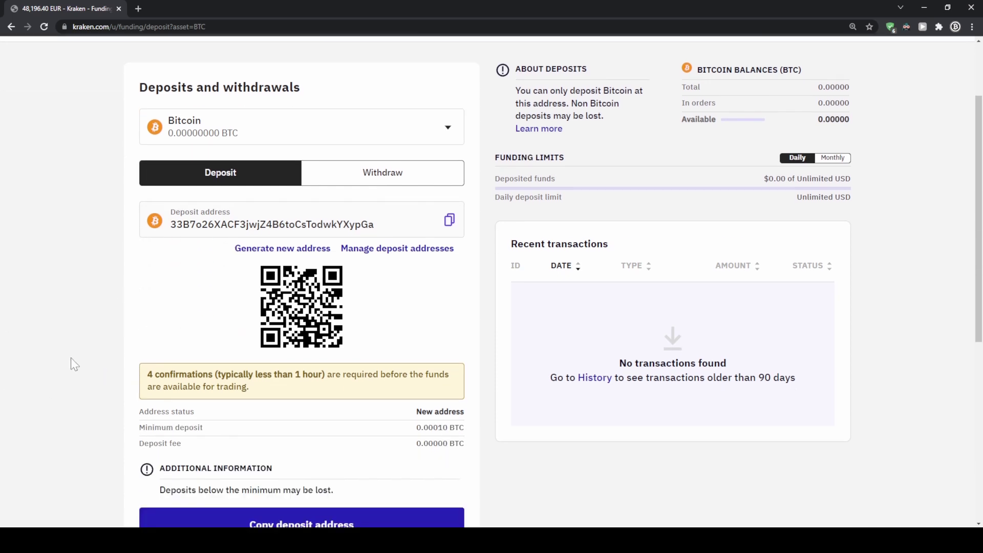
scroll(77, 352, up, 2)
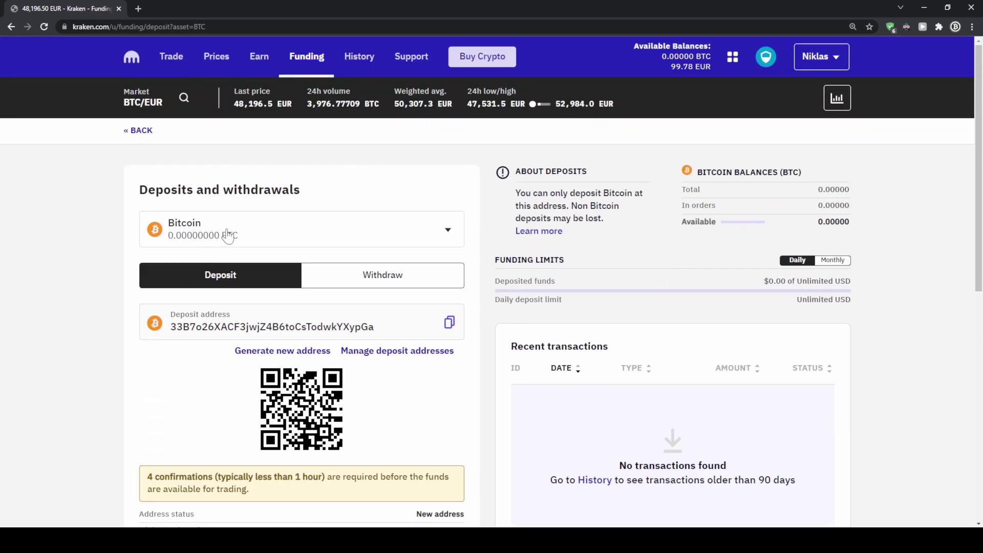
Look over the Funding balances, then go to Buy Crypto showing the 997.72 EUR balance.
click(306, 58)
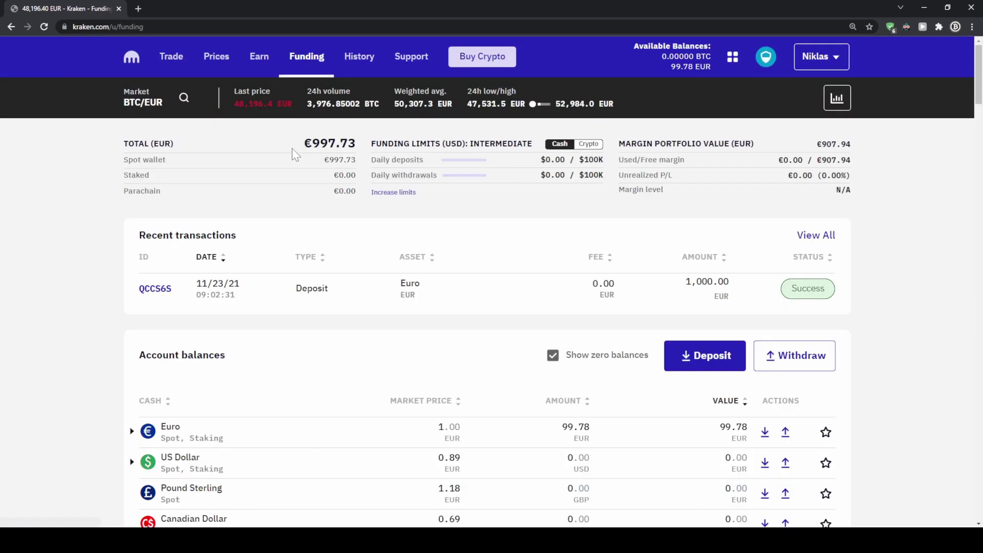
scroll(270, 362, down, 3)
scroll(730, 295, down, 4)
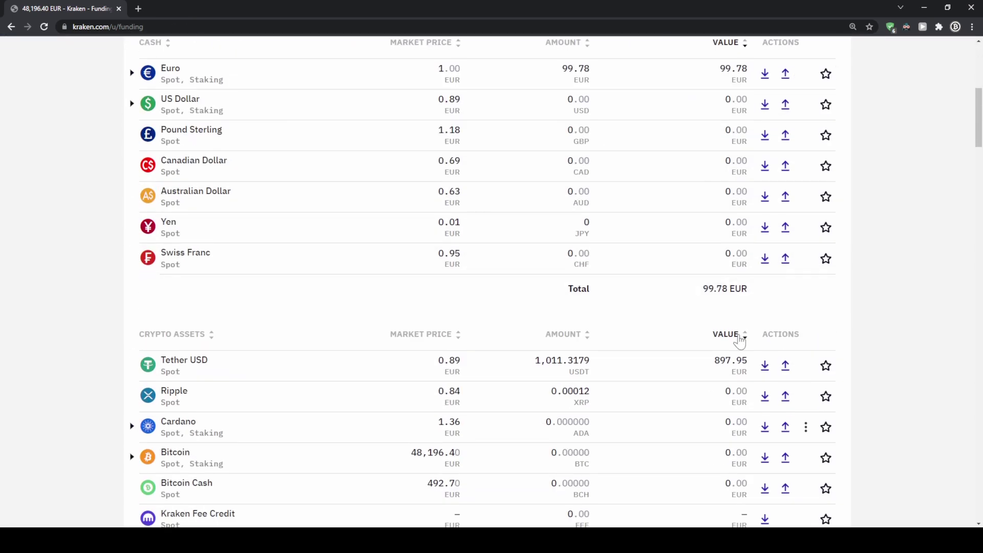
scroll(739, 340, down, 2)
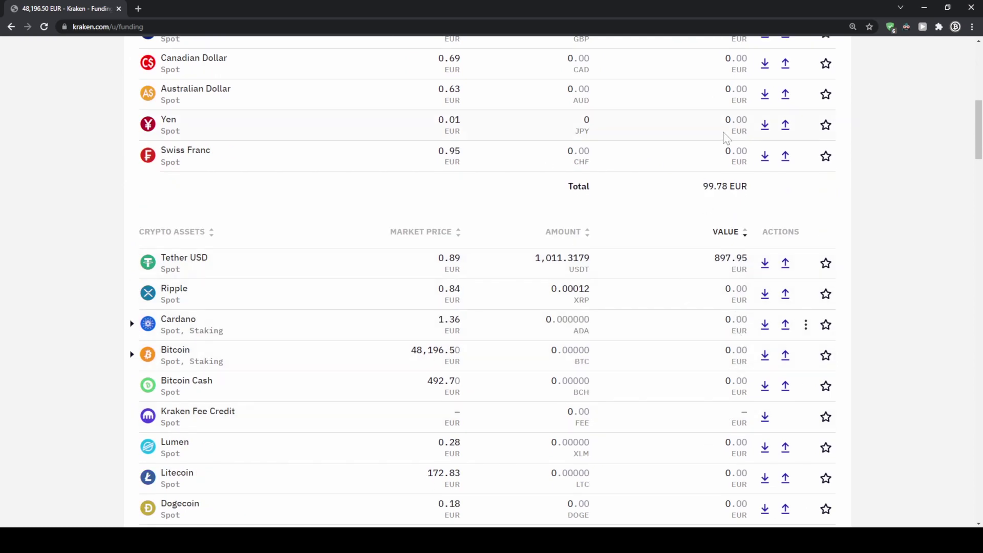
scroll(700, 405, up, 6)
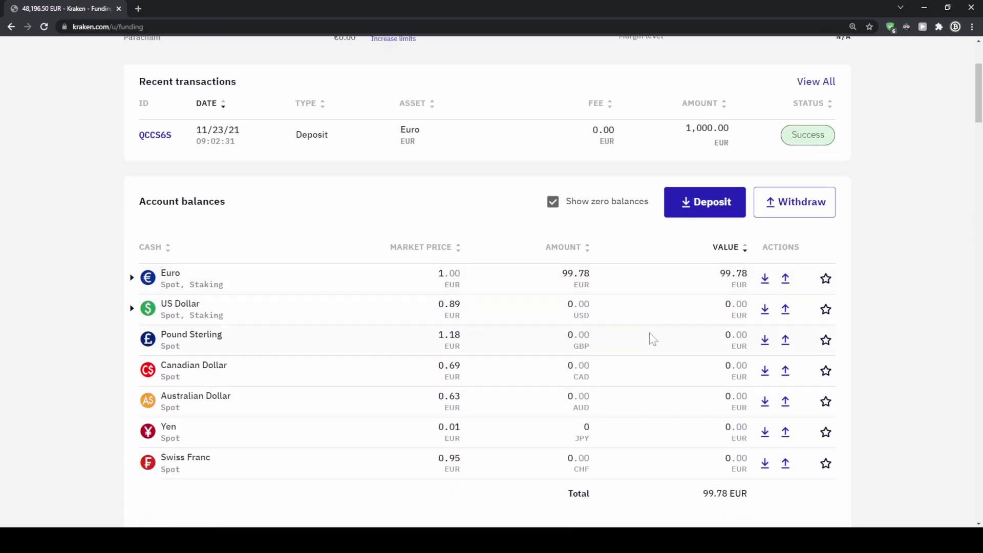
scroll(653, 339, up, 3)
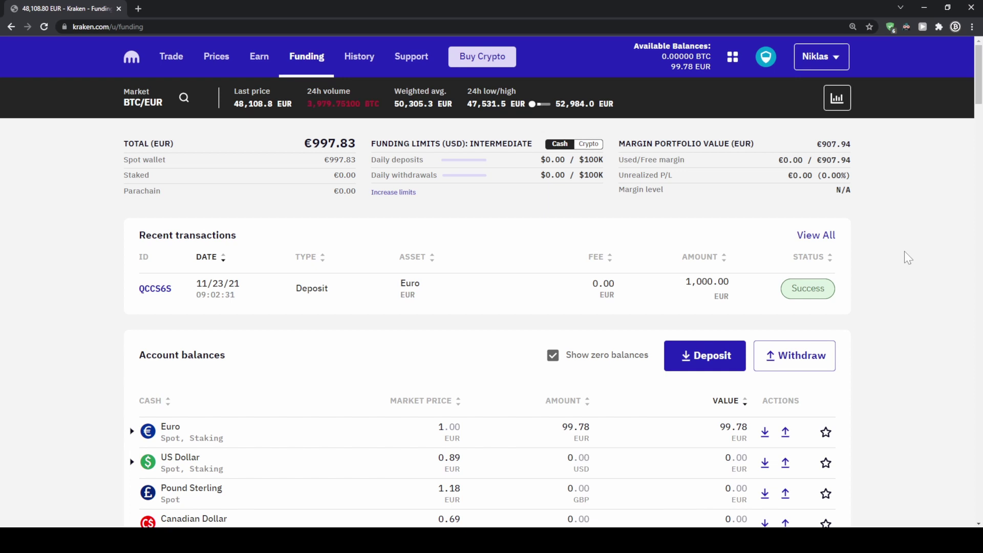
click(481, 62)
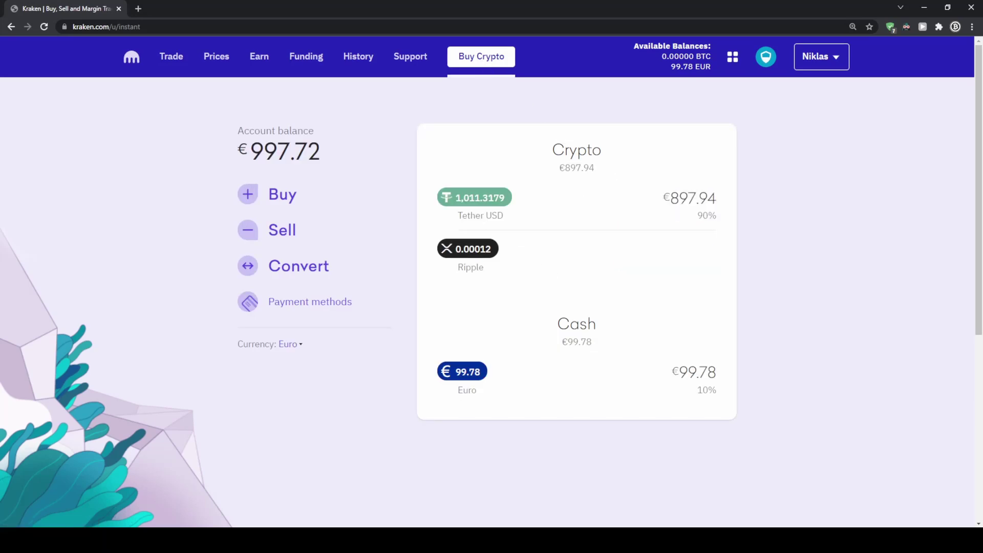
click(305, 267)
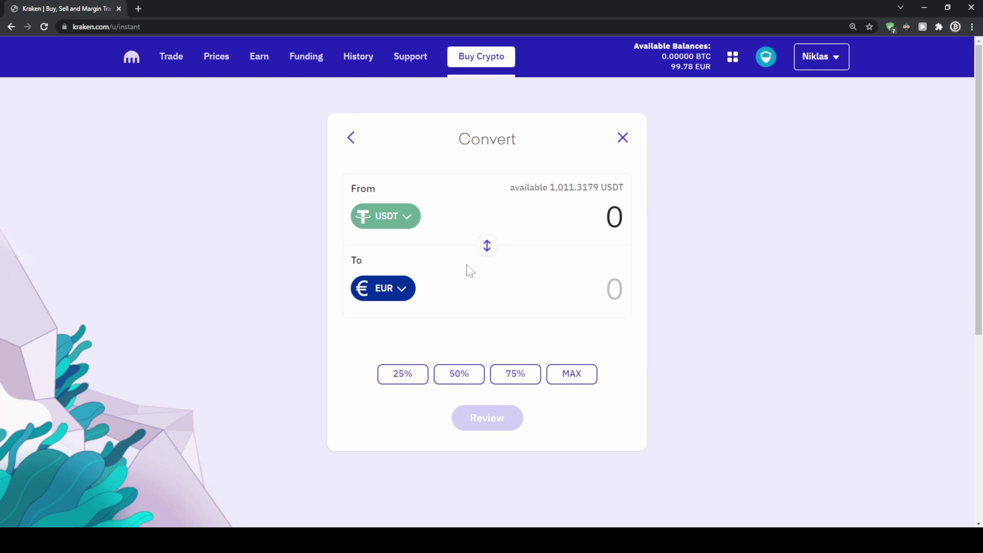
click(403, 293)
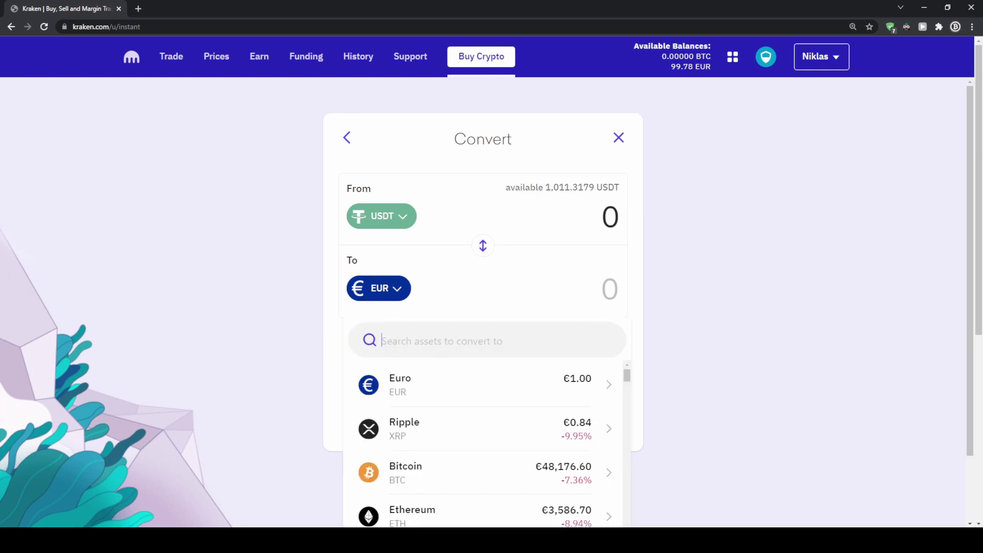
scroll(406, 379, down, 15)
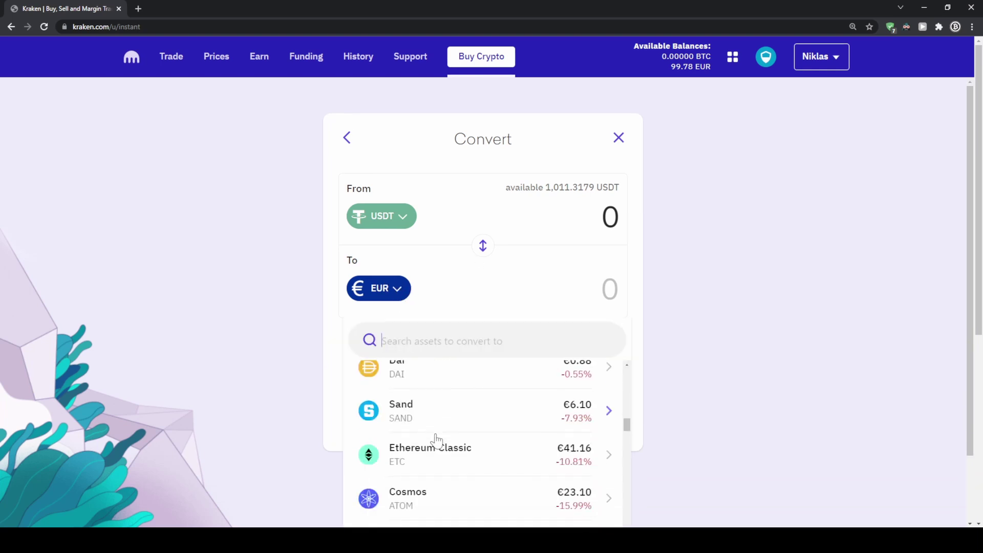
scroll(433, 453, down, 3)
click(429, 416)
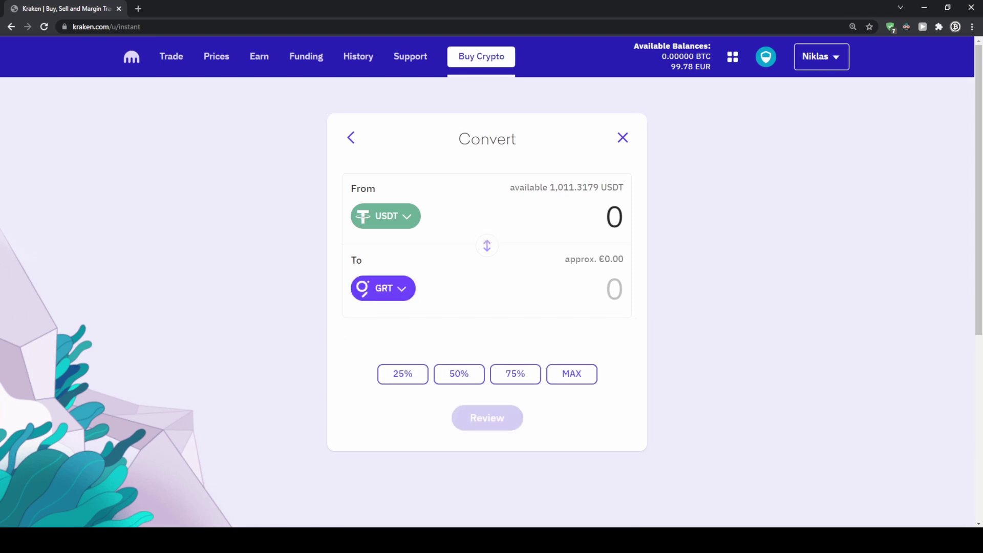
text(100)
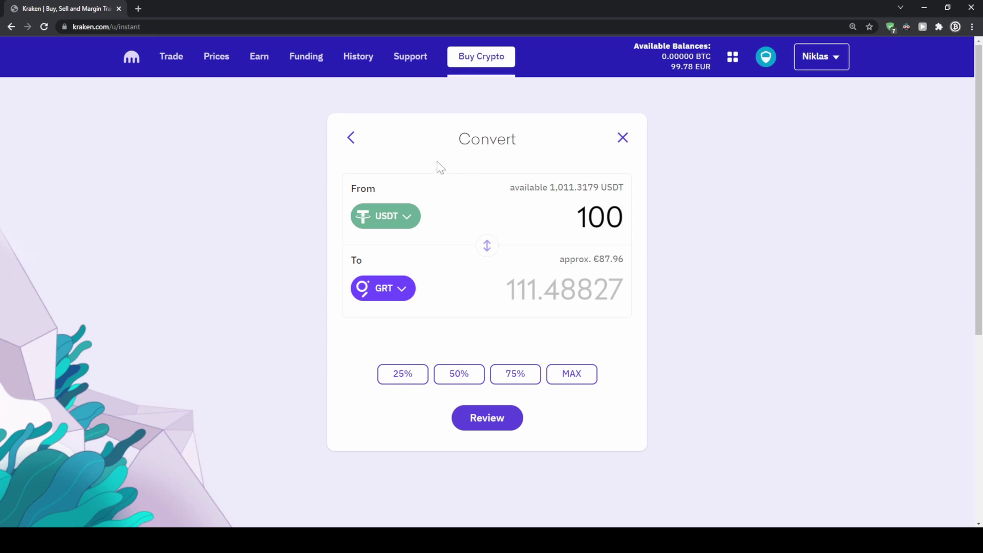
click(352, 139)
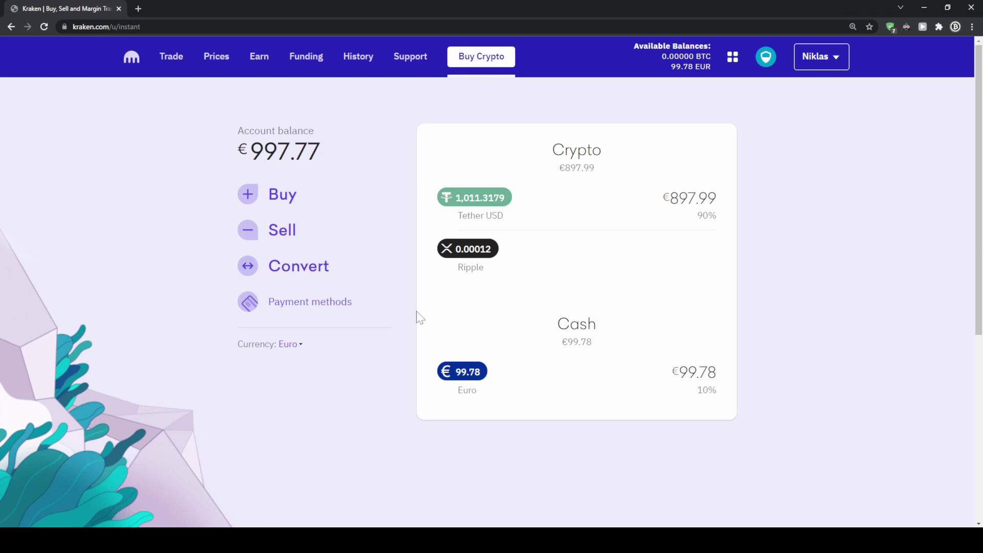
Choose Bitcoin to buy, enter €50 (about 0.00102338 BTC) and check the Euro €99.78 payment option.
click(288, 193)
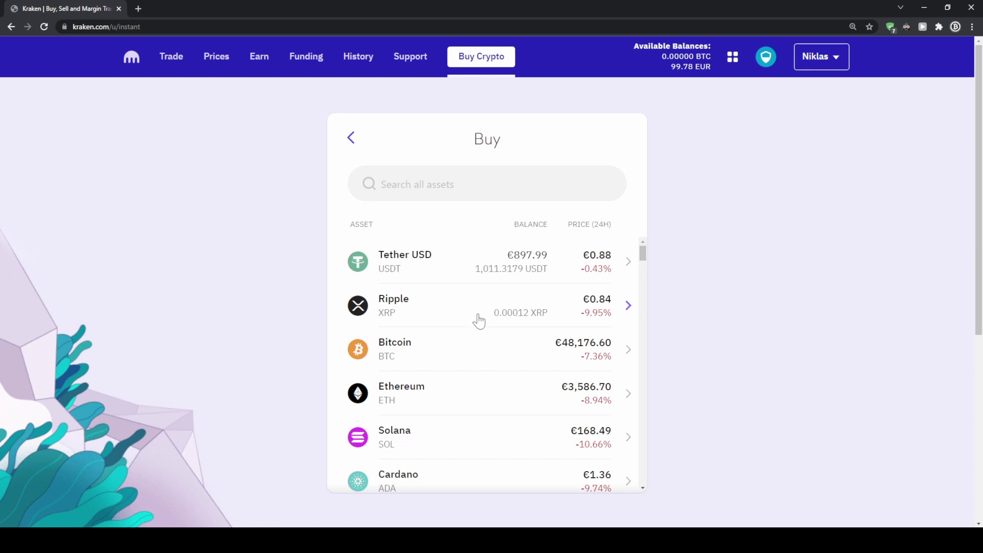
click(391, 351)
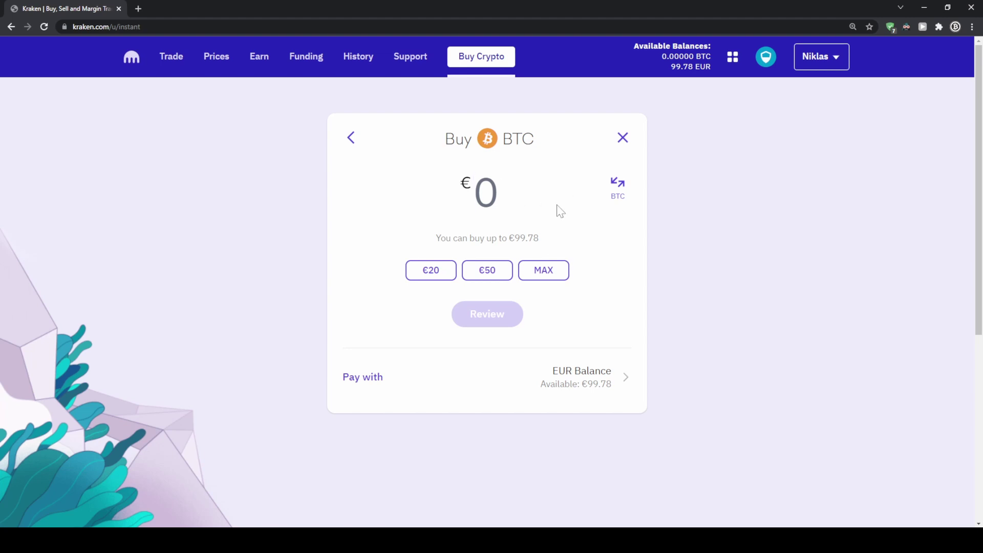
text(50)
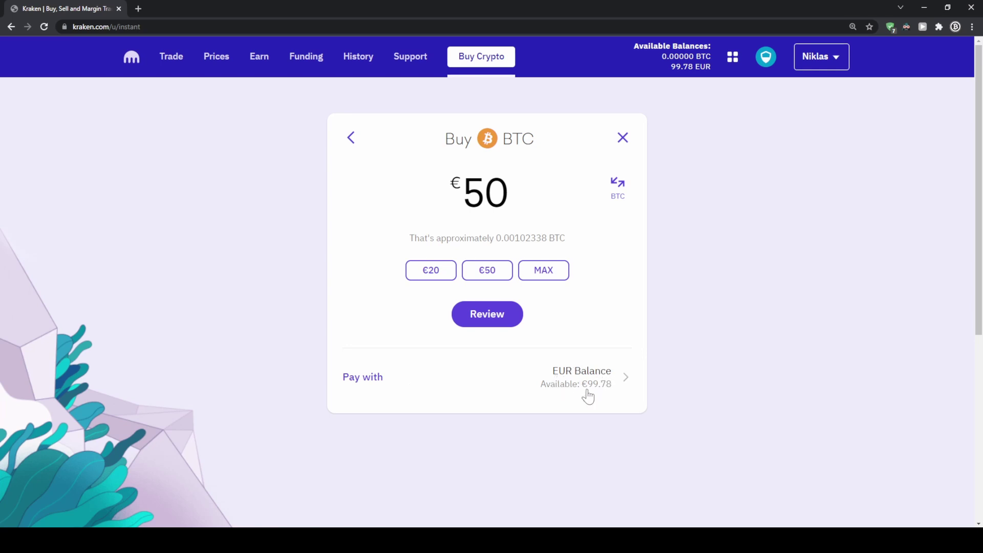
click(542, 386)
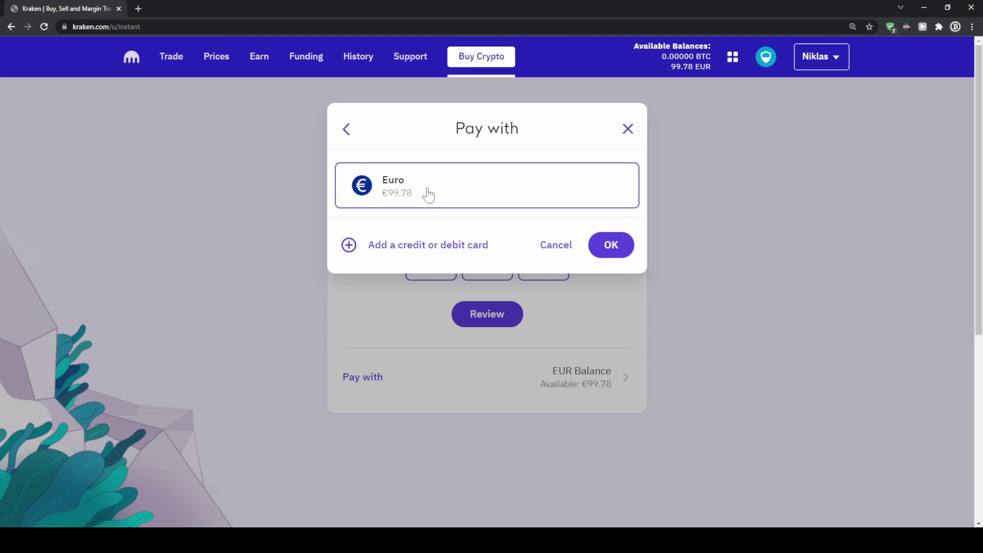
click(405, 246)
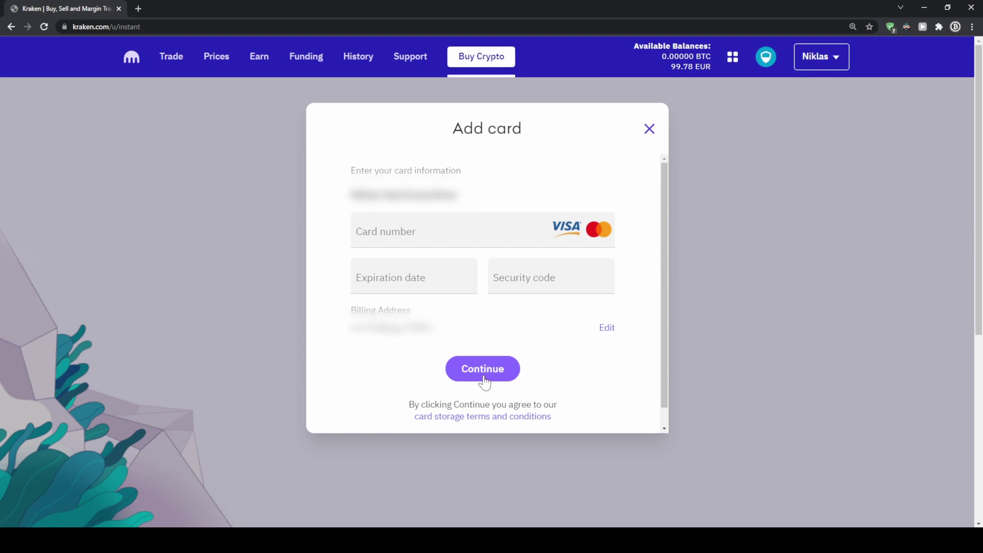
click(649, 129)
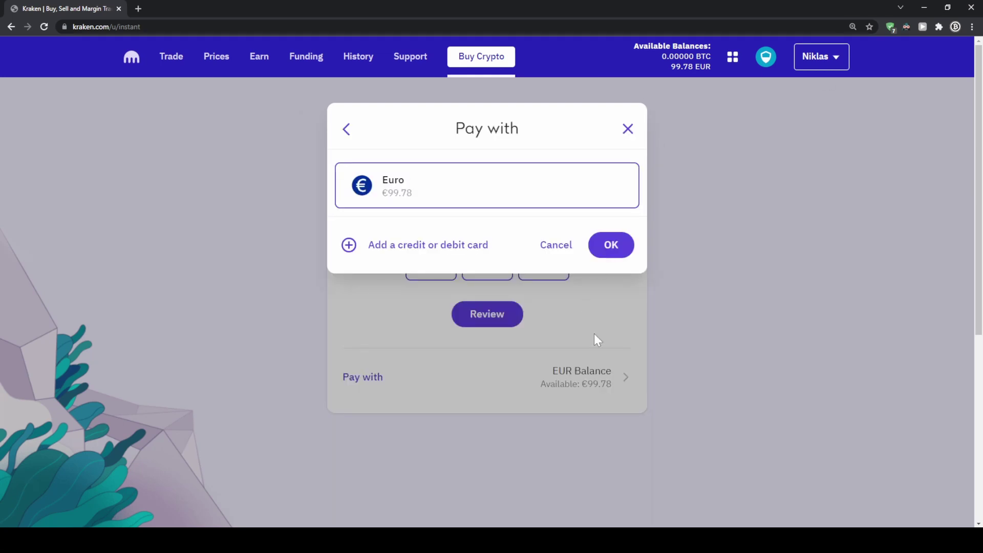
click(628, 129)
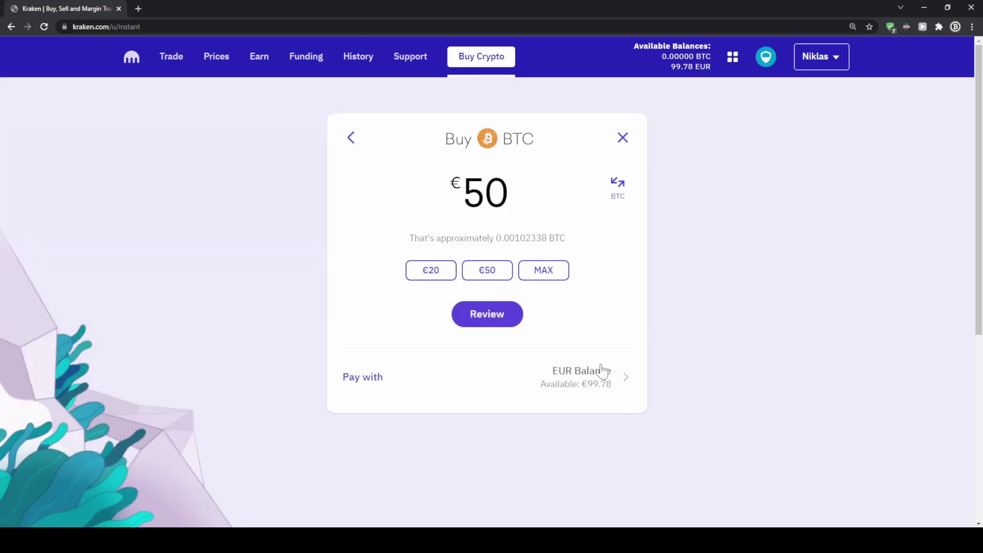
Review the €50 Bitcoin order with €0.74 fees, then back out without confirming.
click(495, 328)
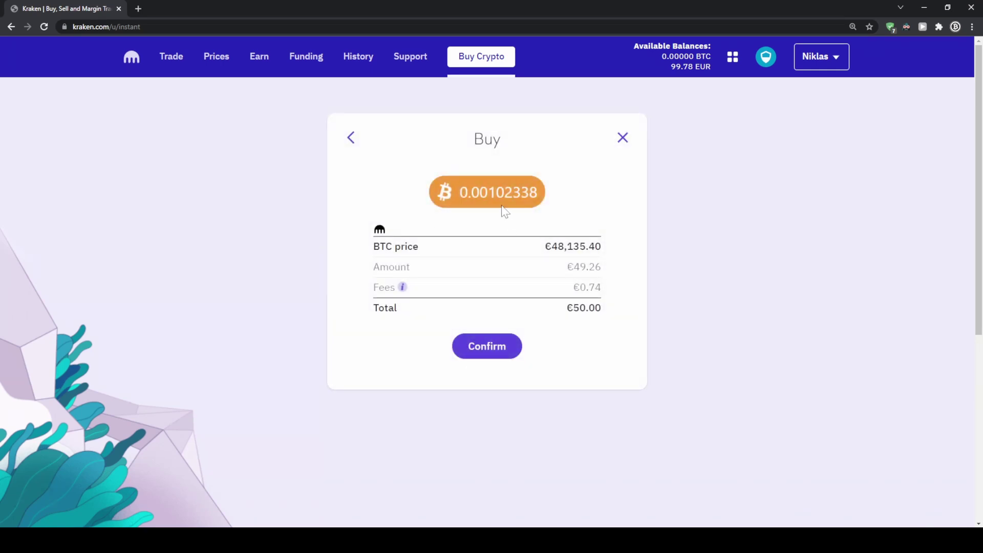
drag(459, 193, 559, 200)
click(557, 205)
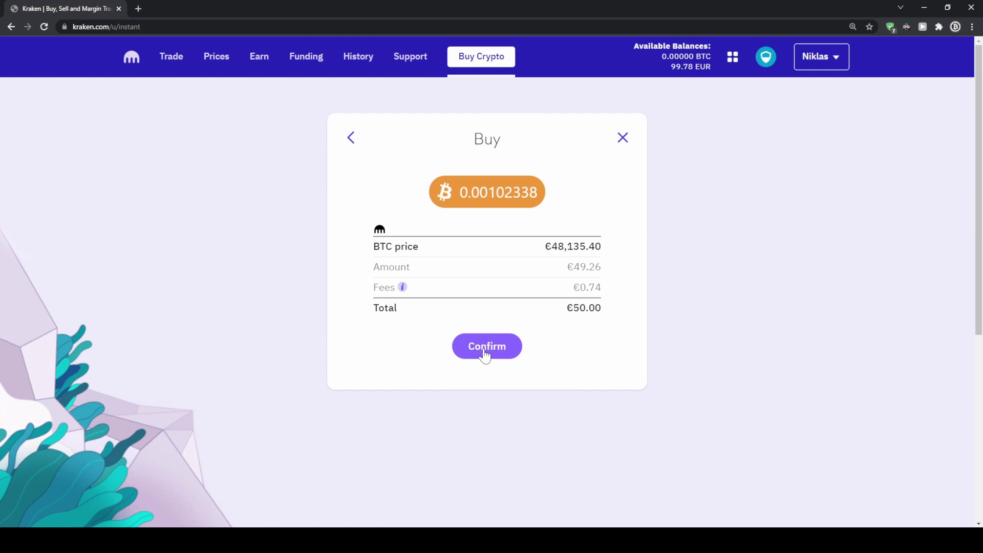
click(351, 139)
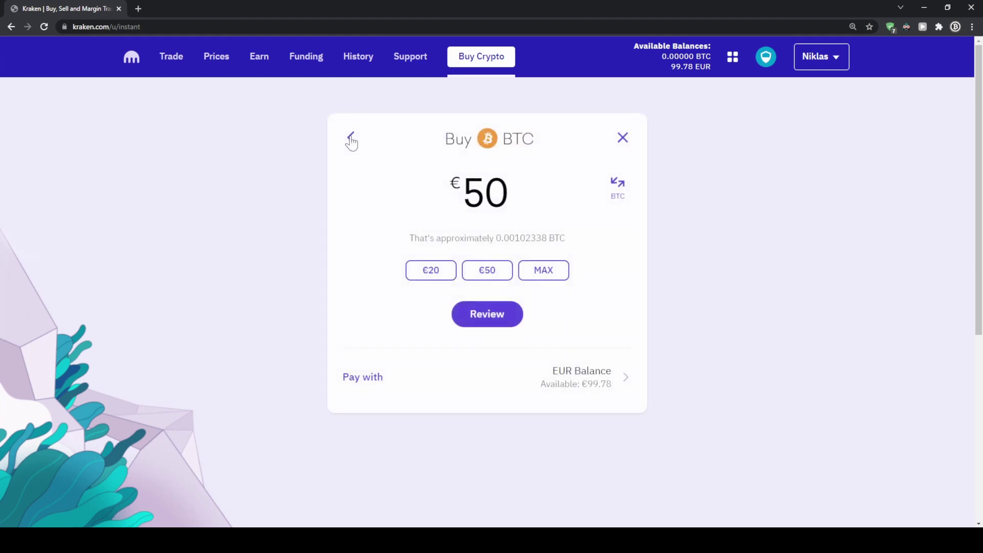
click(352, 140)
scroll(483, 319, down, 10)
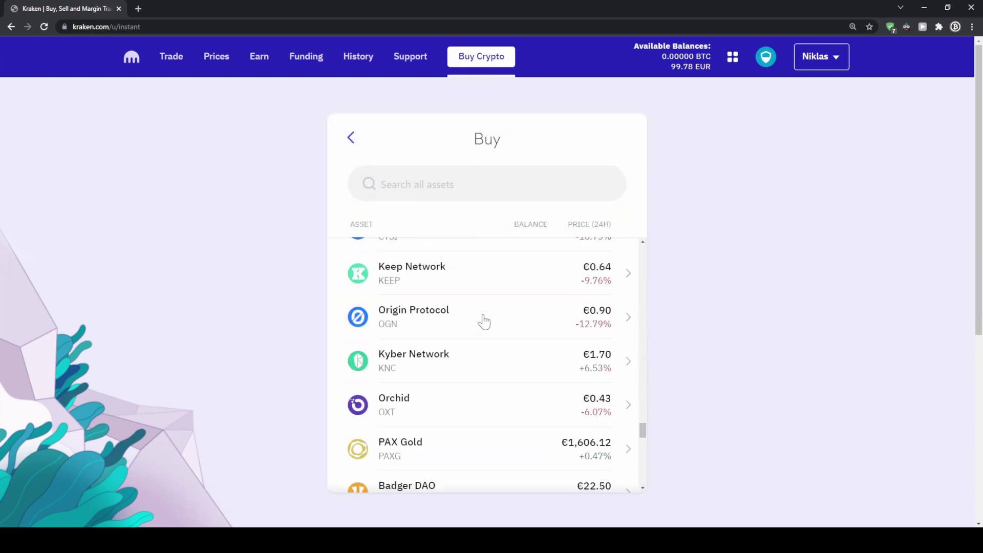
scroll(484, 322, down, 5)
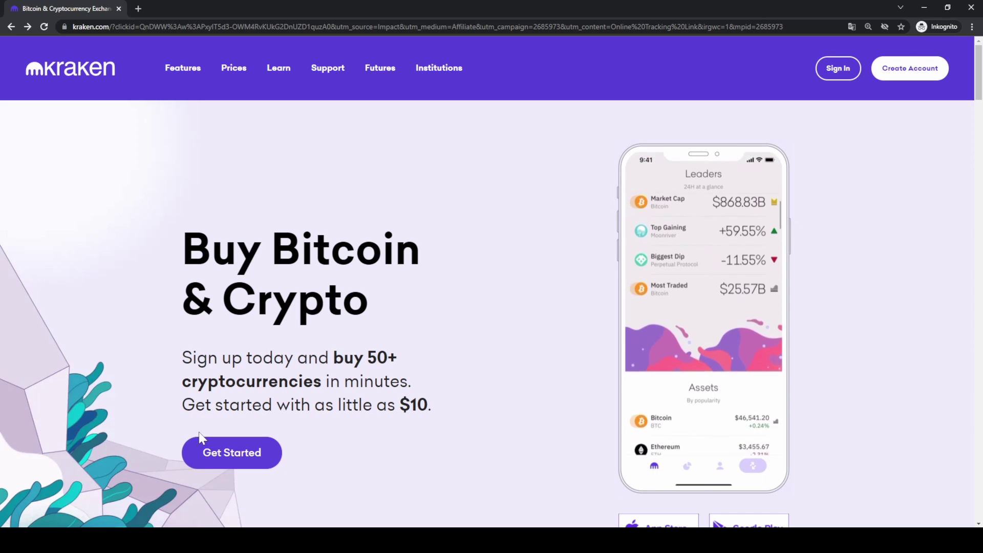
Open the Create your account sign-up form from the homepage's Get Started button.
click(212, 450)
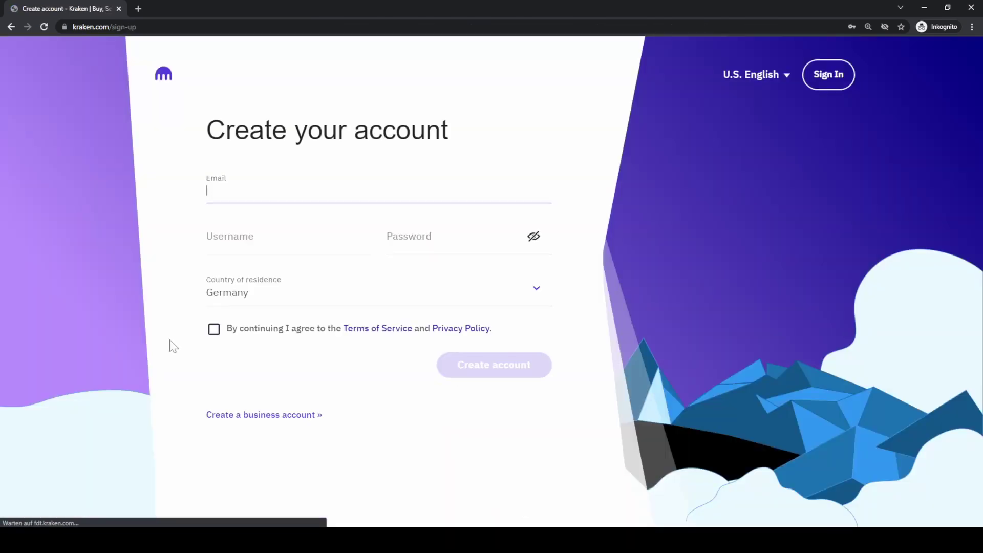